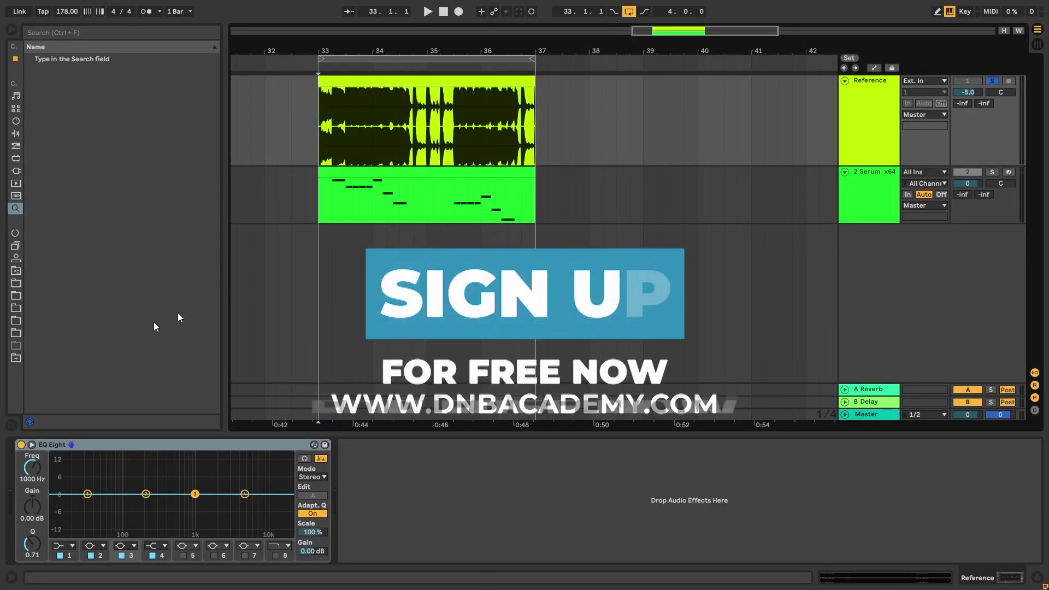
- Play the loop and toggle the Reference track's solo to compare it with the Serum bass
{"action": "left_click", "coordinate": [311, 150]}
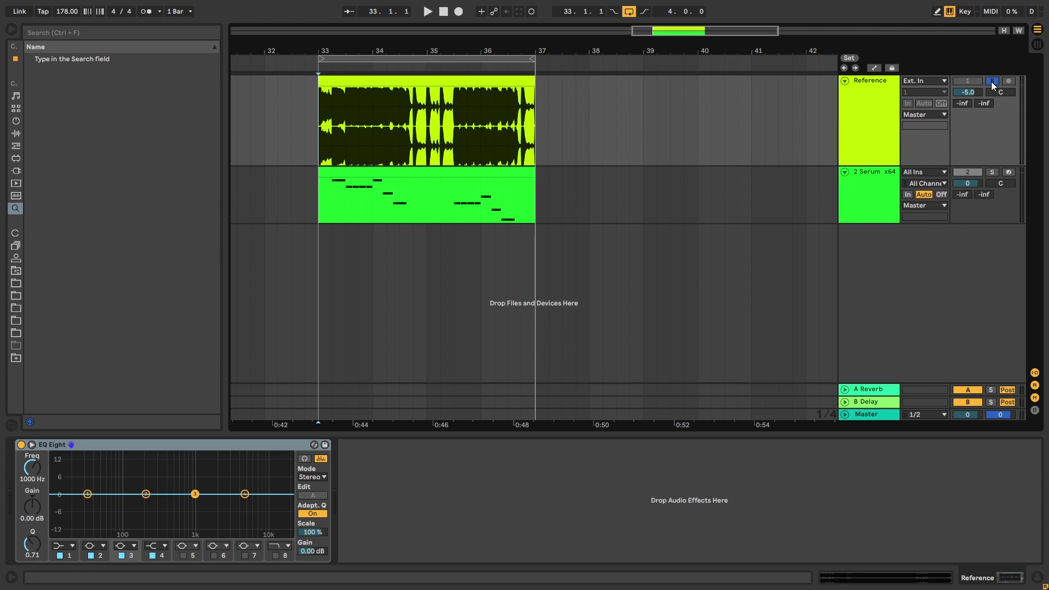
{"action": "key", "text": "space"}
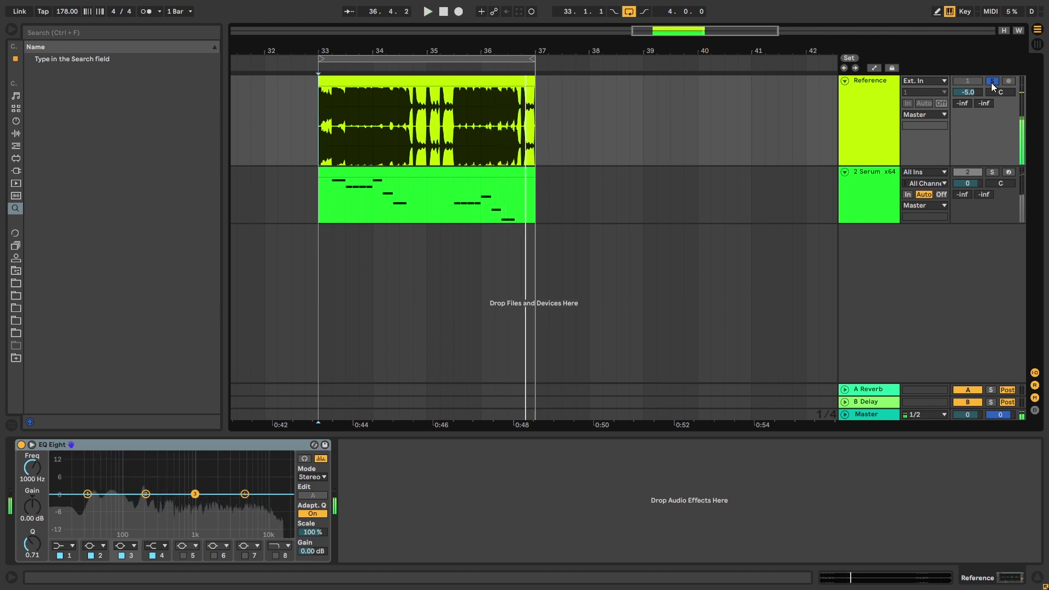
{"action": "left_click", "coordinate": [992, 82]}
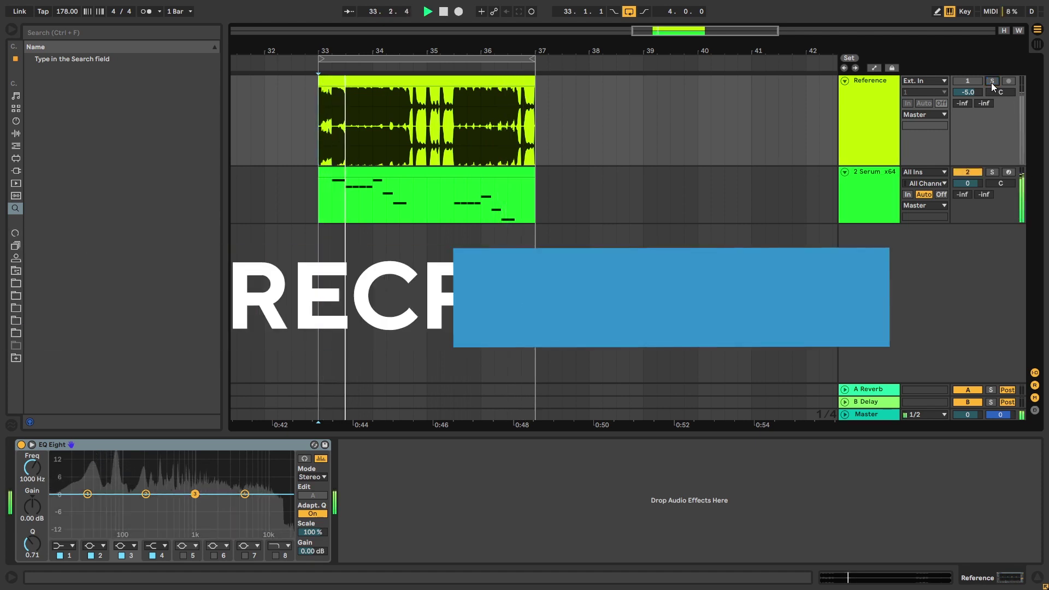
{"action": "left_click", "coordinate": [992, 82]}
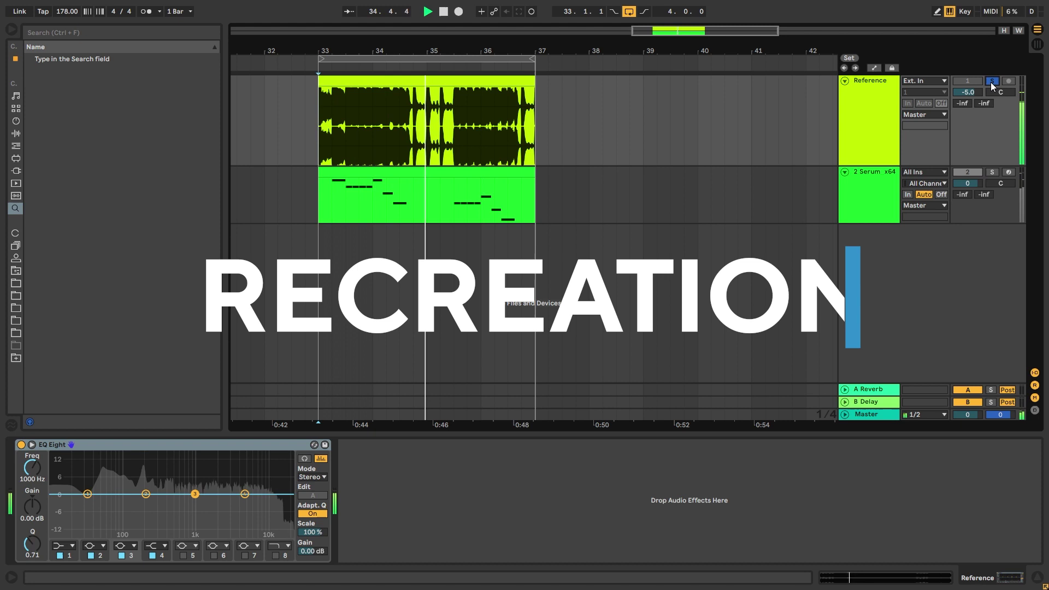
{"action": "left_click", "coordinate": [992, 82]}
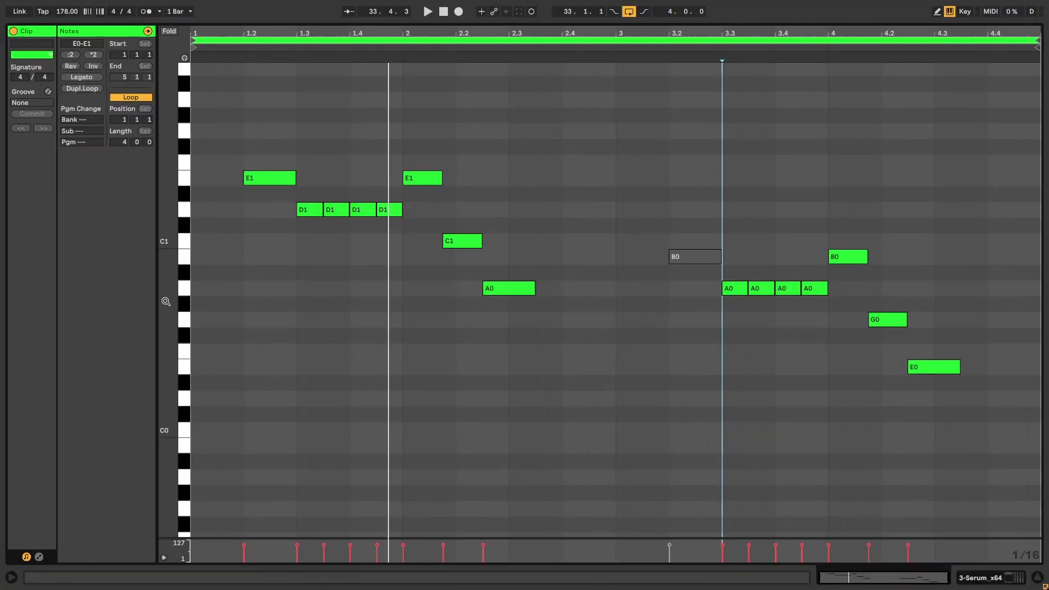
- Place the insert marker at the start of the bass MIDI clip and play its notes from there
{"action": "key", "text": "space"}
{"action": "left_click", "coordinate": [192, 286]}
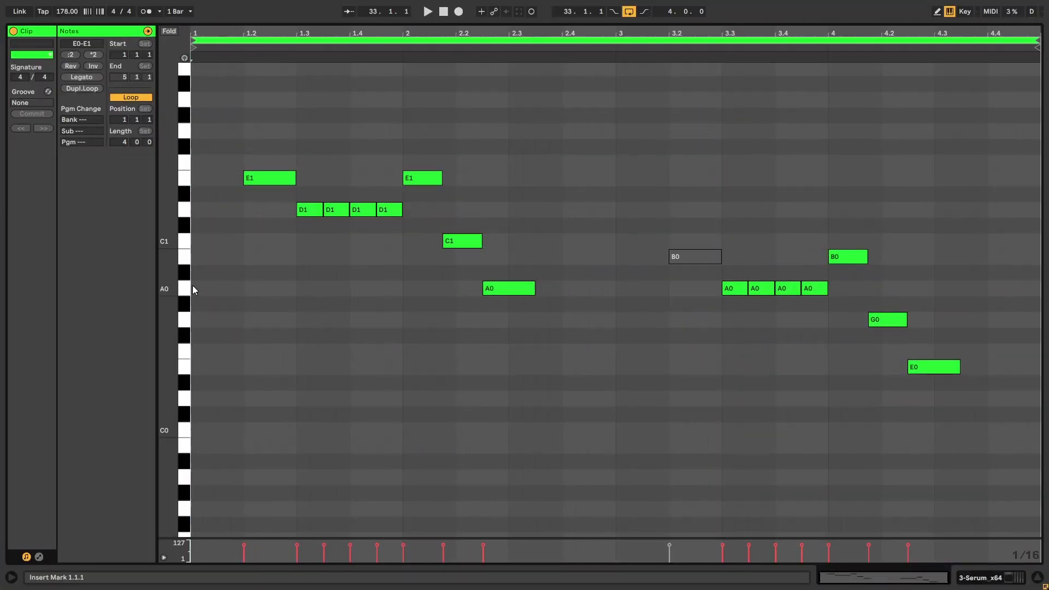
{"action": "key", "text": "space"}
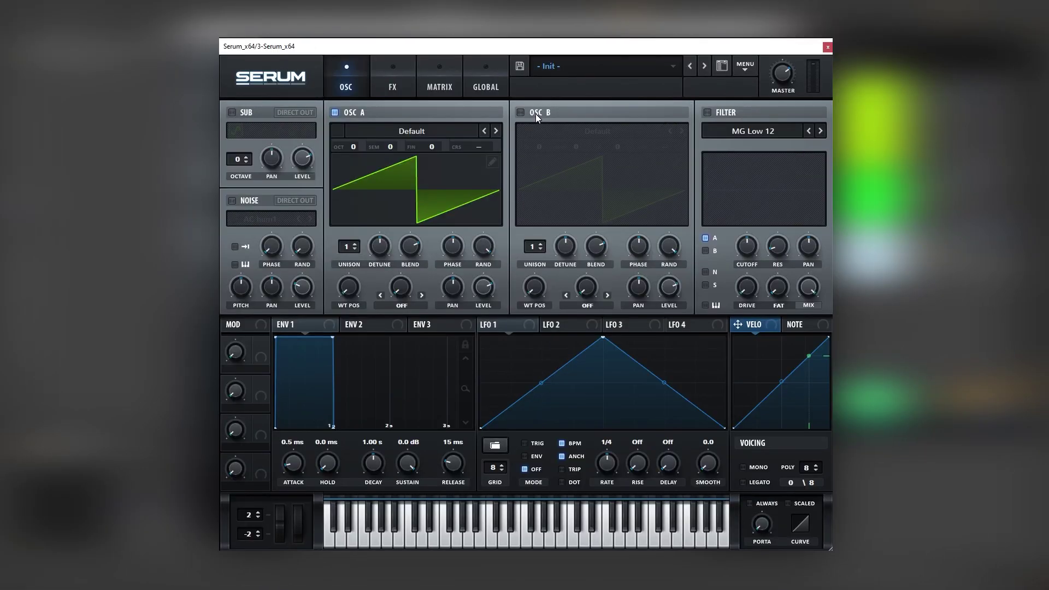
- Enable Serum's oscillator B and load the analog Basic Shapes wavetable into both oscillators
{"action": "left_click", "coordinate": [536, 114]}
{"action": "left_click", "coordinate": [546, 131]}
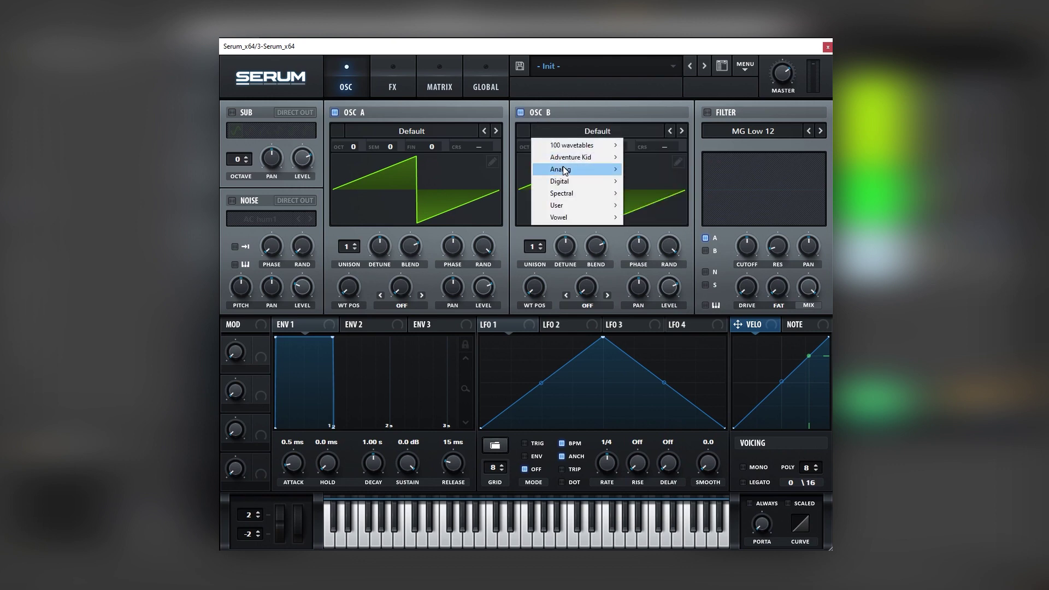
{"action": "mouse_move", "coordinate": [563, 169]}
{"action": "left_click", "coordinate": [701, 227]}
{"action": "left_click", "coordinate": [437, 134]}
{"action": "mouse_move", "coordinate": [375, 166]}
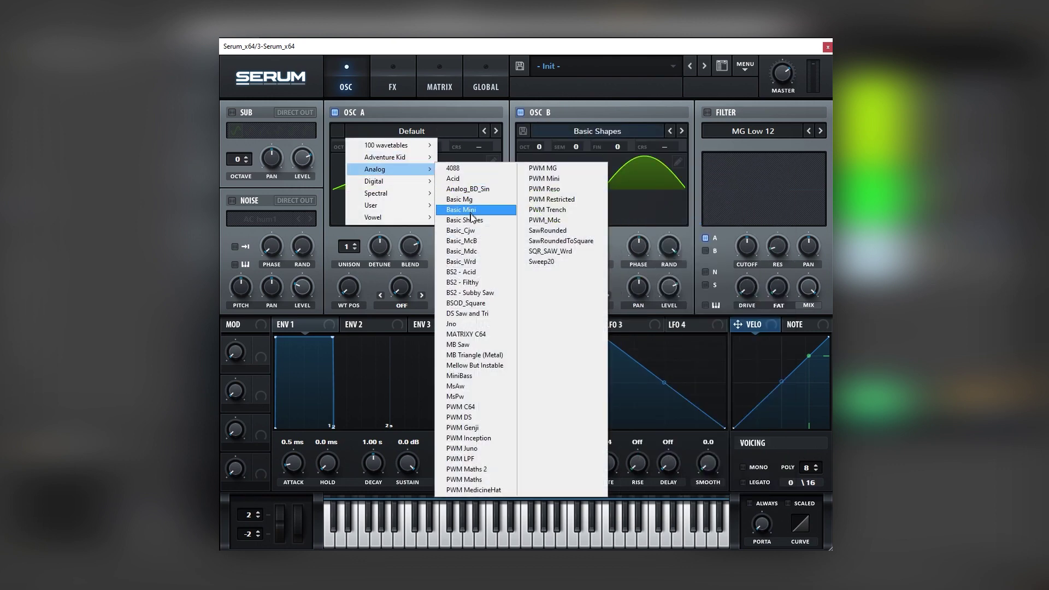
{"action": "left_click", "coordinate": [467, 222]}
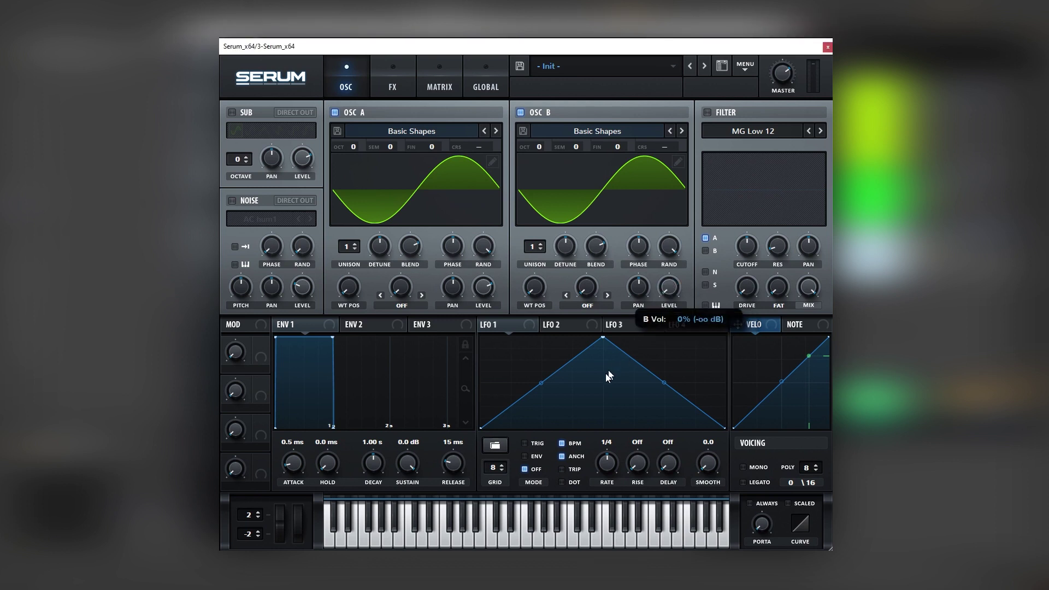
- Modulate oscillator B's level with LFO 1 and set its octave to +2
{"action": "left_click_drag", "start_coordinate": [484, 325], "coordinate": [665, 293]}
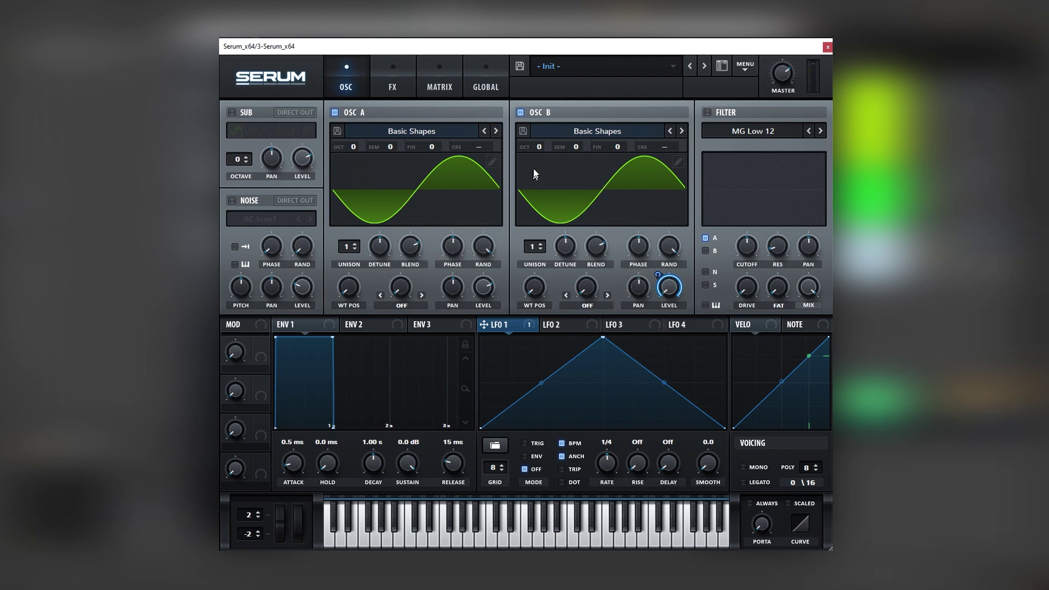
{"action": "mouse_move", "coordinate": [535, 146]}
{"action": "left_mouse_down"}
{"action": "mouse_move", "coordinate": [535, 119]}
{"action": "mouse_move", "coordinate": [536, 137]}
{"action": "left_mouse_up"}
- Switch LFO 1 to envelope mode and shape it with an early peak, a curved fast rise and a curved decay
{"action": "left_click", "coordinate": [540, 461]}
{"action": "left_click_drag", "start_coordinate": [608, 338], "coordinate": [518, 339]}
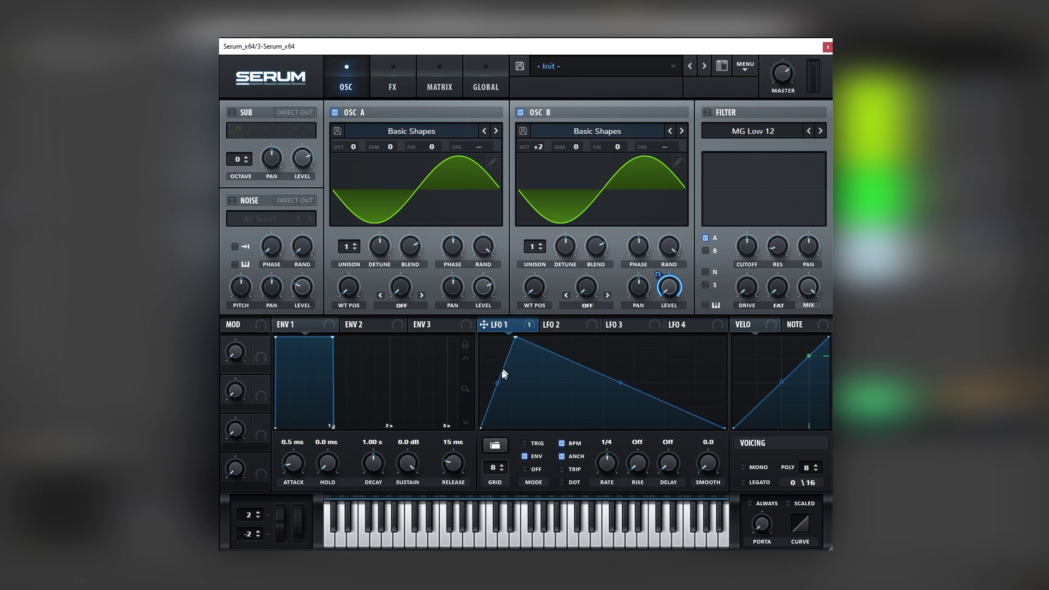
{"action": "left_click_drag", "start_coordinate": [496, 384], "coordinate": [496, 356]}
{"action": "left_click_drag", "start_coordinate": [620, 383], "coordinate": [621, 397]}
{"action": "left_click_drag", "start_coordinate": [515, 337], "coordinate": [534, 338]}
- Set envelope 1's attack to 4.7 ms and release to 94 ms, and shift LFO 1's peak slightly later
{"action": "left_click_drag", "start_coordinate": [296, 458], "coordinate": [294, 449]}
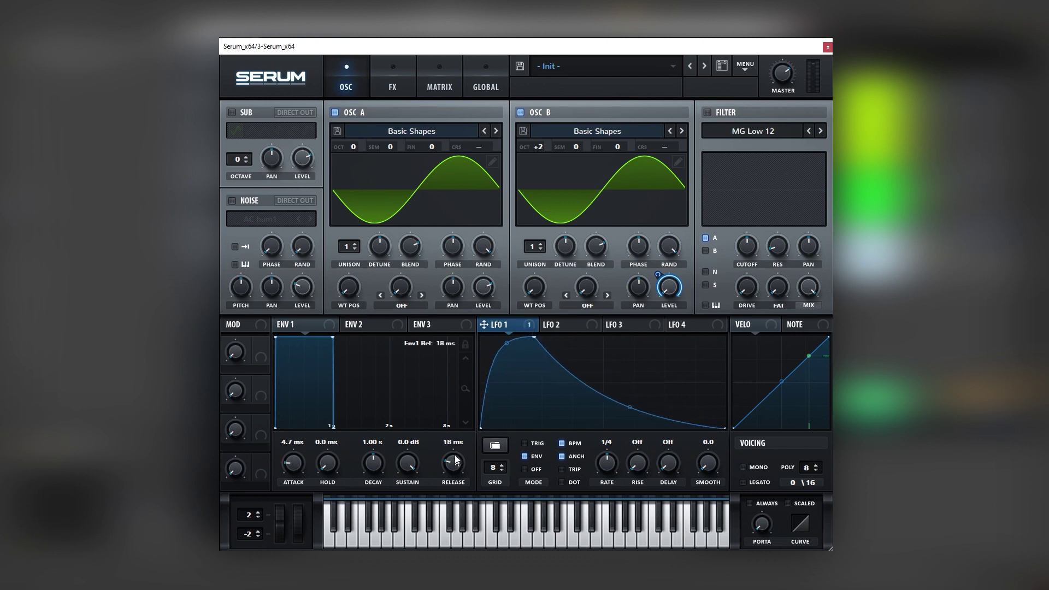
{"action": "left_click_drag", "start_coordinate": [457, 462], "coordinate": [455, 447]}
{"action": "key", "text": "space"}
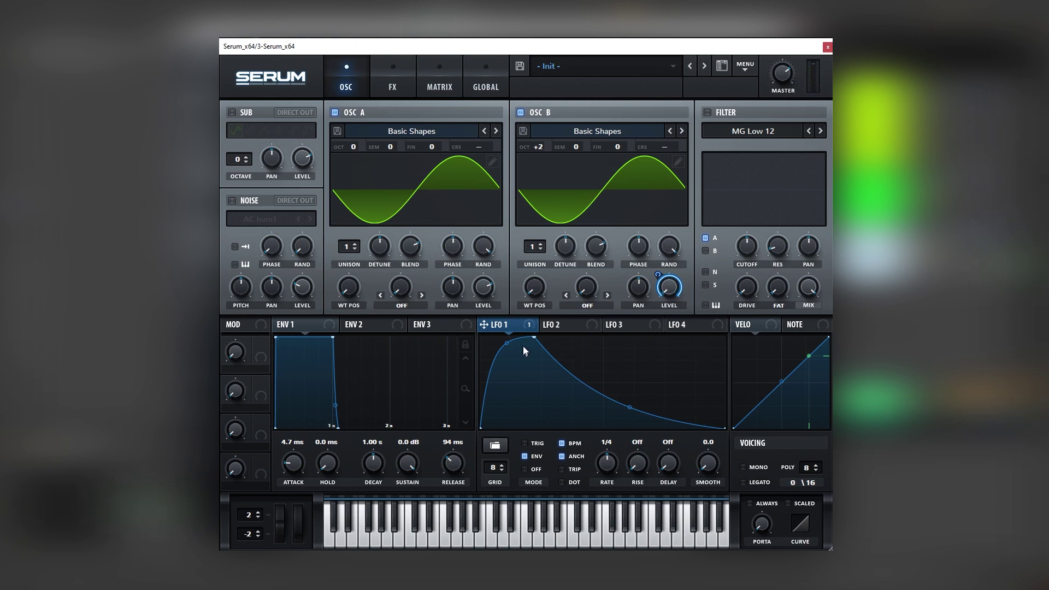
{"action": "left_click_drag", "start_coordinate": [532, 337], "coordinate": [542, 337]}
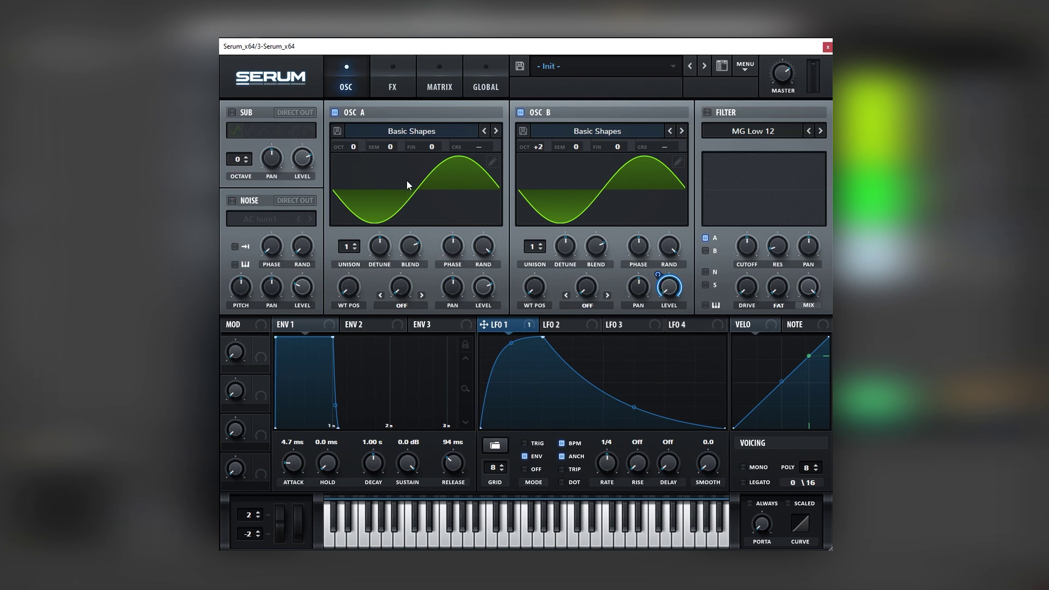
- Add a Tube distortion effect with raised drive and a band-pass pre-filter at 179 Hz with Q 2.5
{"action": "left_click", "coordinate": [395, 83]}
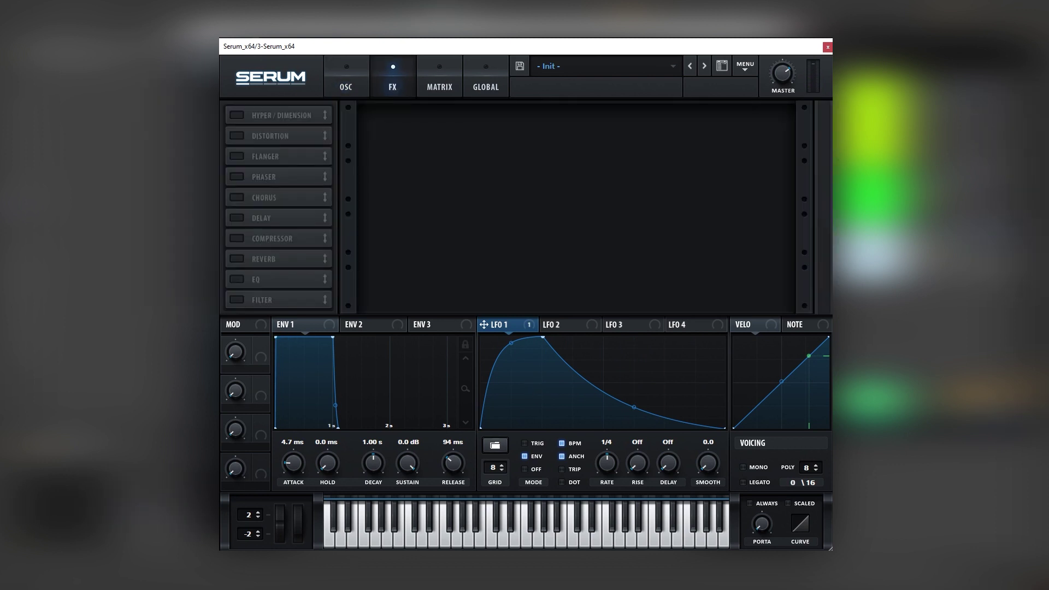
{"action": "left_click", "coordinate": [236, 136]}
{"action": "left_click_drag", "start_coordinate": [671, 122], "coordinate": [691, 82]}
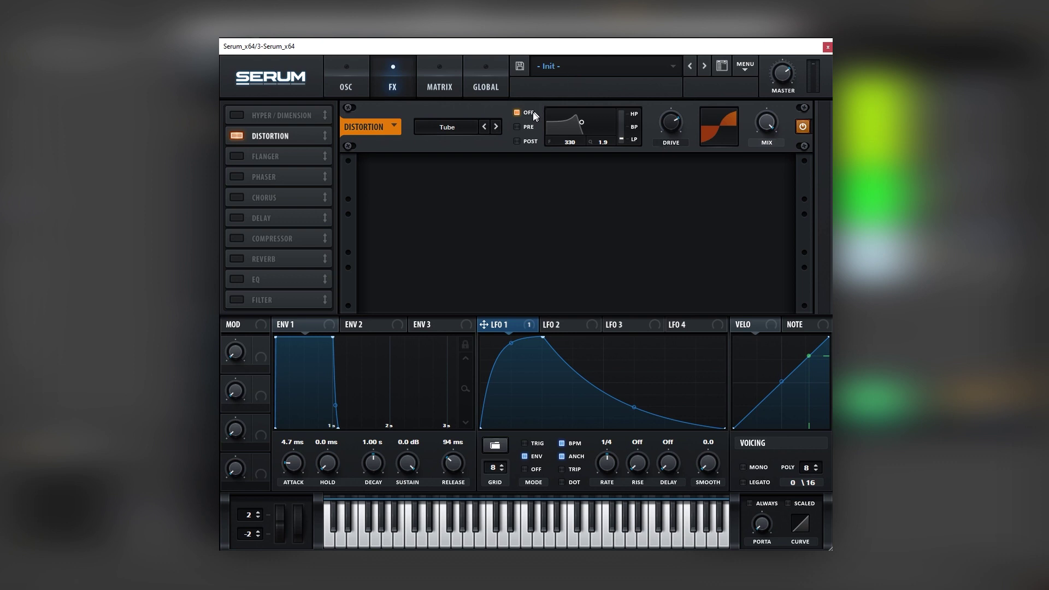
{"action": "left_click", "coordinate": [524, 128]}
{"action": "left_click_drag", "start_coordinate": [621, 136], "coordinate": [627, 100]}
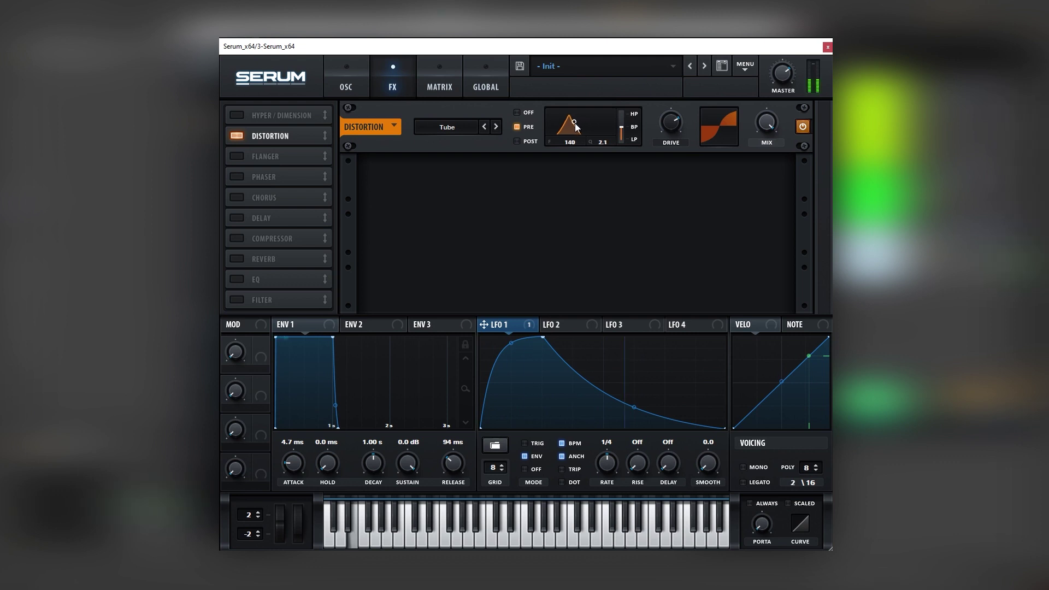
{"action": "left_click_drag", "start_coordinate": [575, 123], "coordinate": [577, 123]}
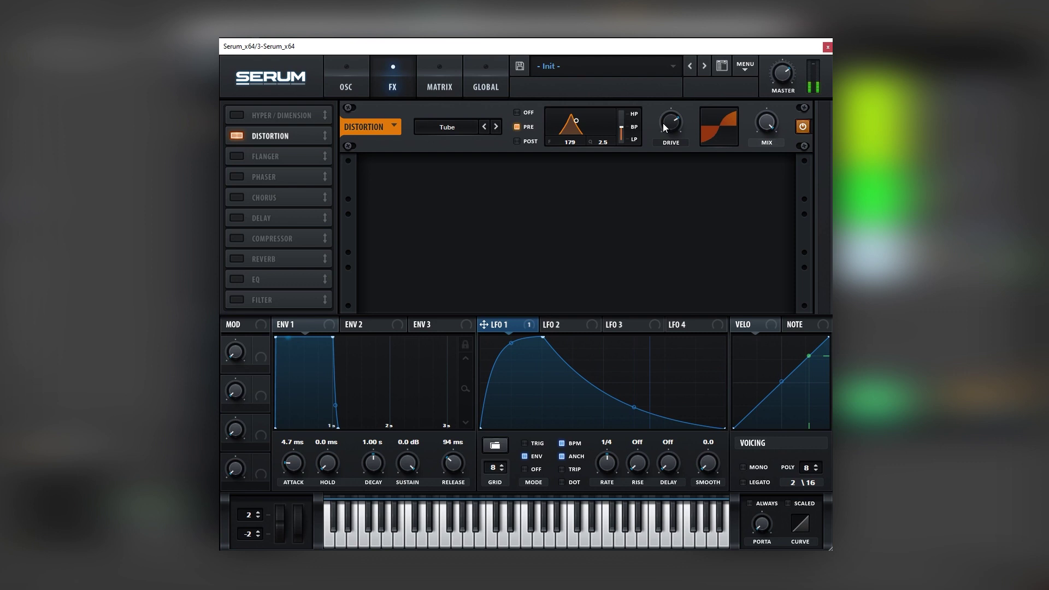
- Add a chorus with a slightly reduced mix and a compressor with slightly raised gain
{"action": "left_click", "coordinate": [243, 196]}
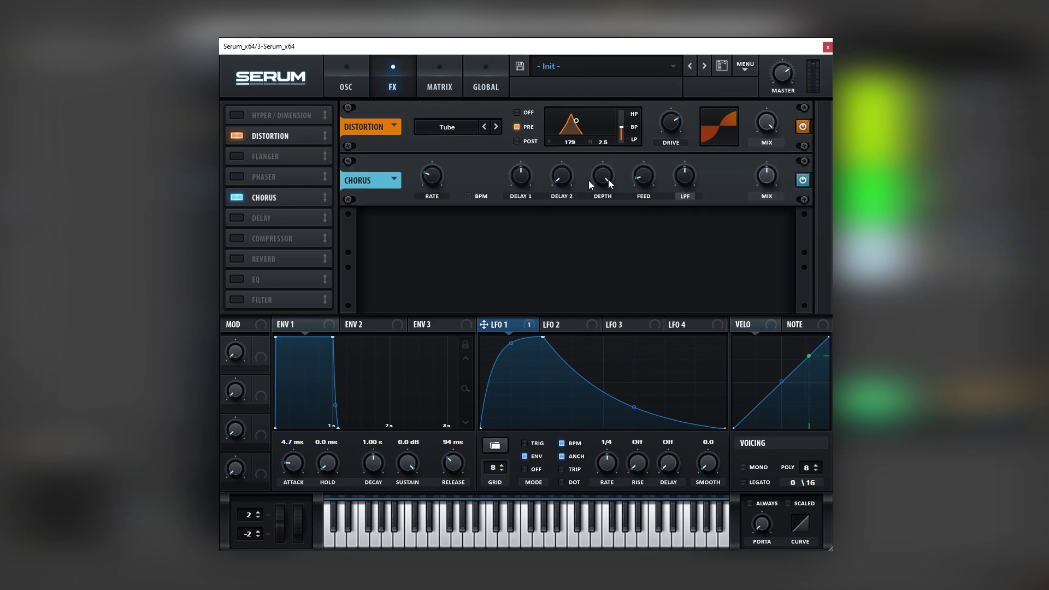
{"action": "mouse_move", "coordinate": [764, 185]}
{"action": "left_click", "coordinate": [236, 238]}
{"action": "left_click_drag", "start_coordinate": [599, 233], "coordinate": [601, 209]}
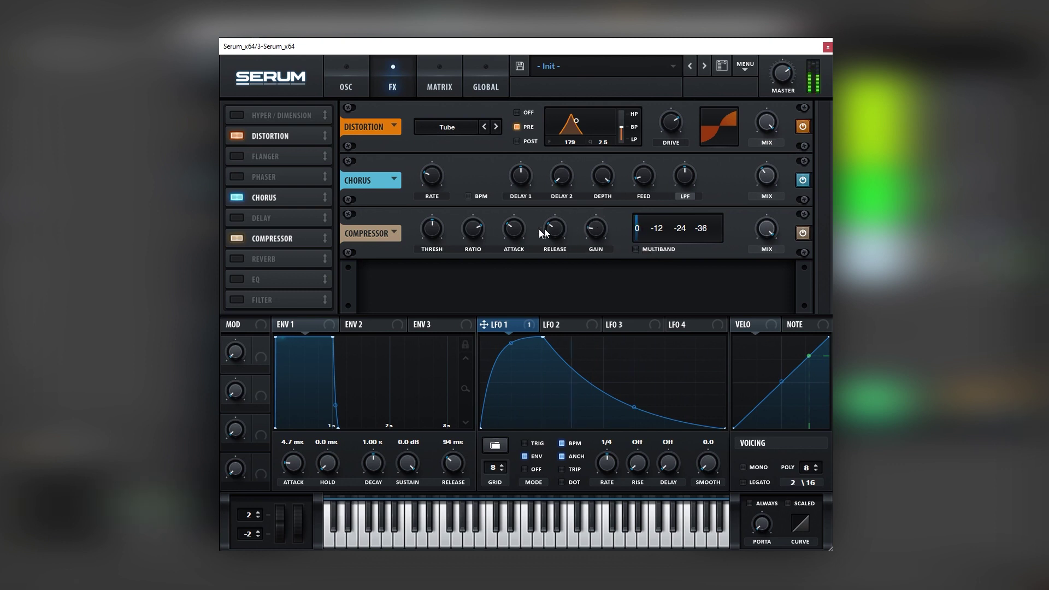
- Add an EQ with its first band as a midrange peak boosted by 11.2 dB, and adjust the master volume
{"action": "left_click", "coordinate": [237, 279]}
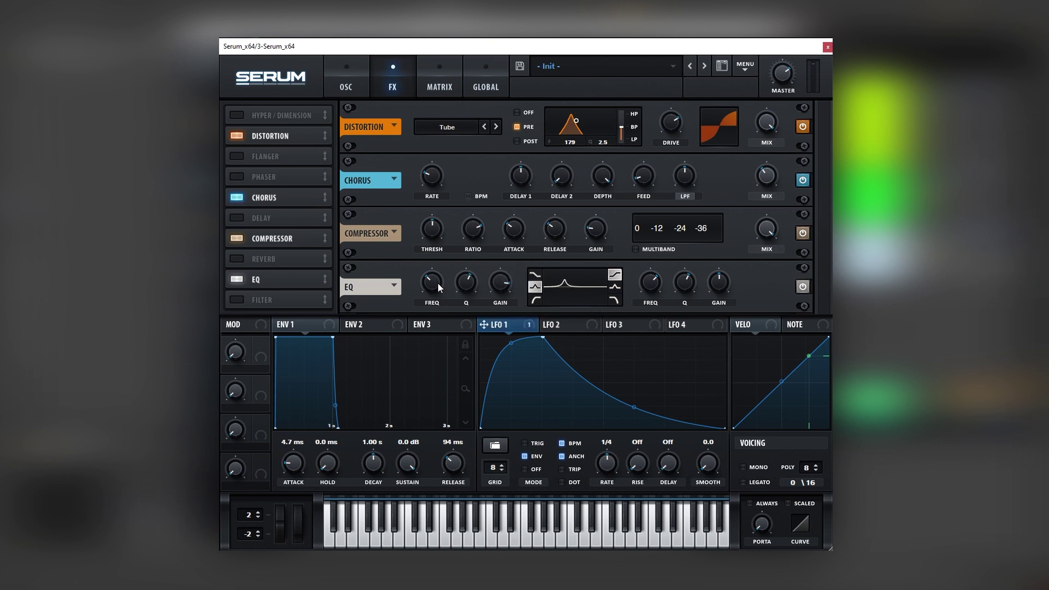
{"action": "left_click_drag", "start_coordinate": [438, 283], "coordinate": [497, 289]}
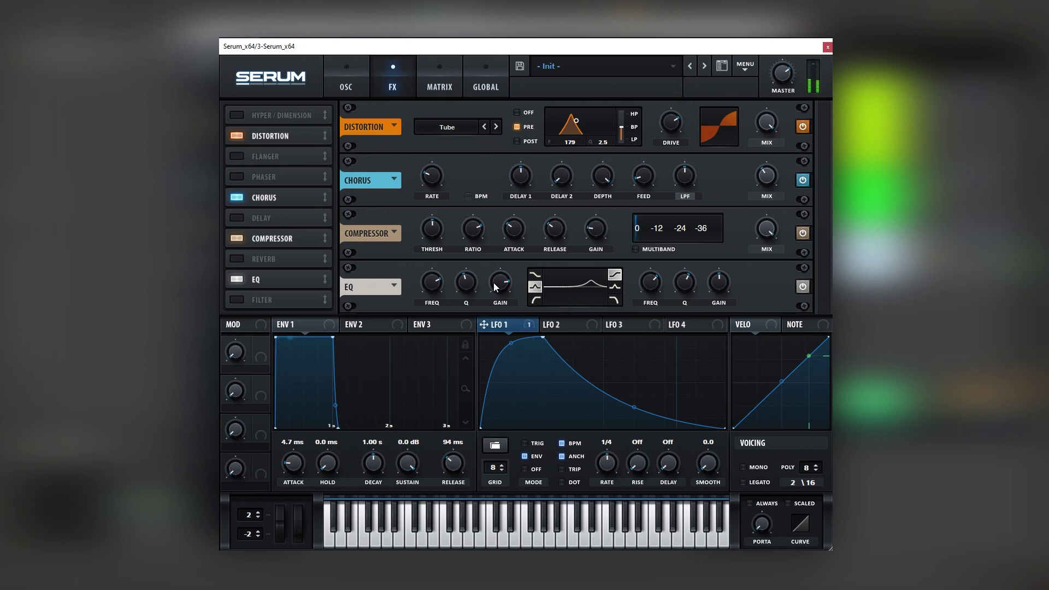
{"action": "left_click_drag", "start_coordinate": [438, 284], "coordinate": [434, 305]}
{"action": "left_click_drag", "start_coordinate": [500, 290], "coordinate": [520, 276]}
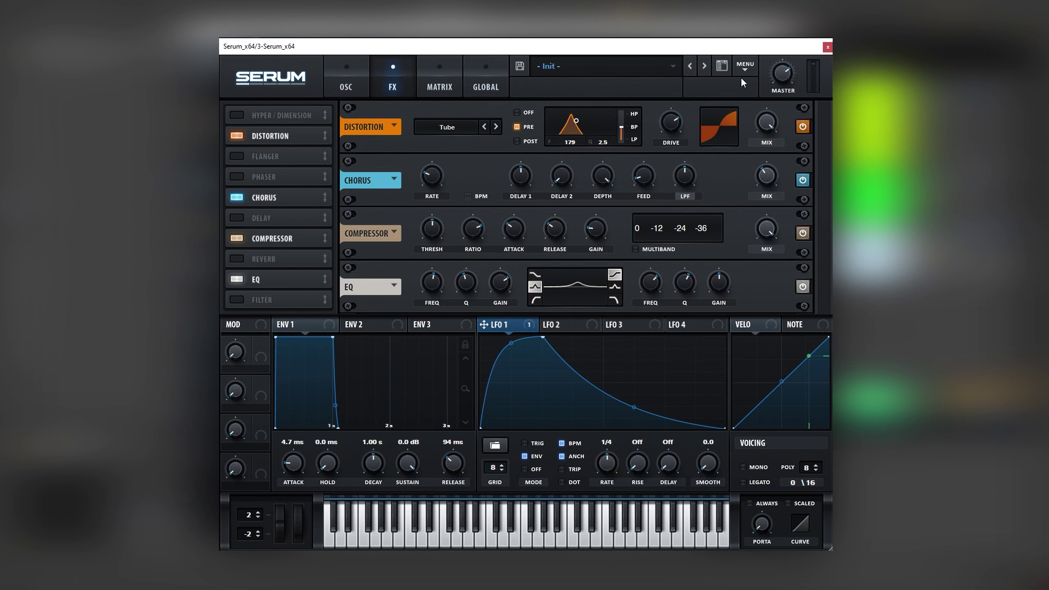
{"action": "left_click_drag", "start_coordinate": [788, 70], "coordinate": [786, 77]}
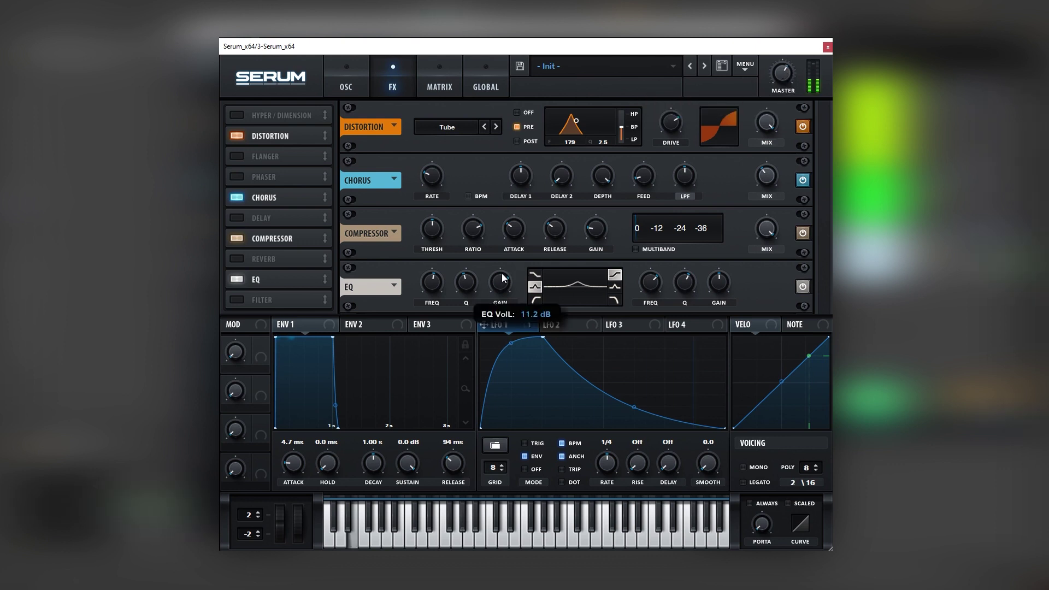
{"action": "left_click_drag", "start_coordinate": [504, 278], "coordinate": [504, 278]}
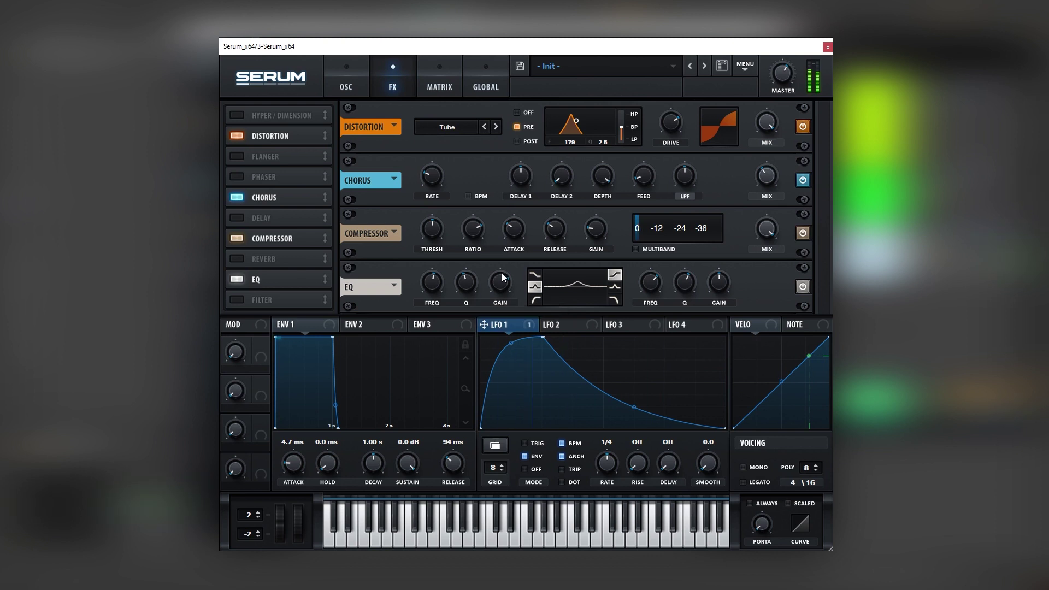
{"action": "left_click", "coordinate": [352, 88]}
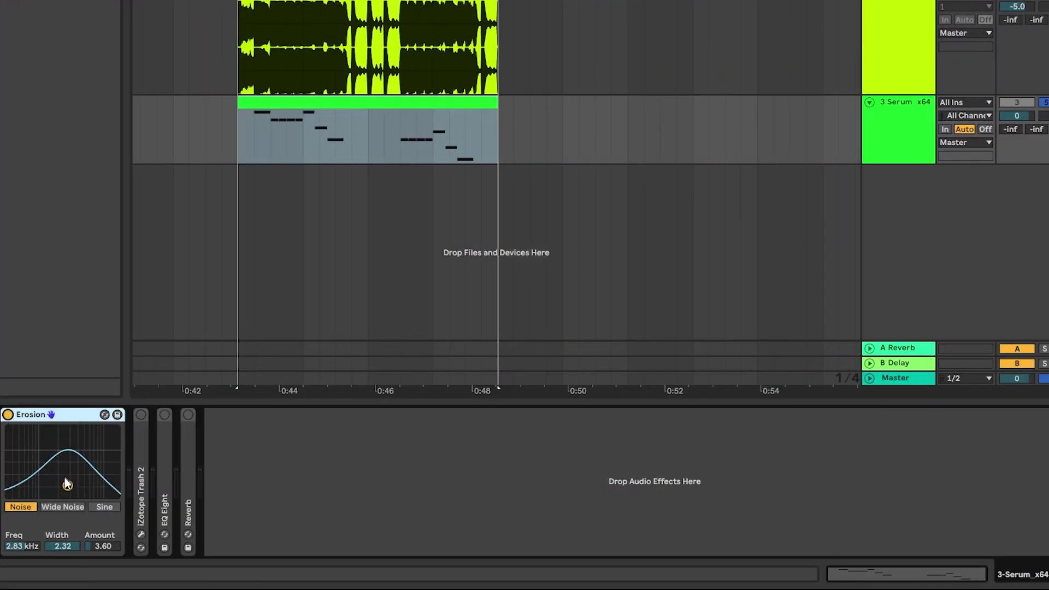
- Audition different Erosion noise frequencies and amounts in the loop, and settle on 2.83 kHz with an amount of 5.83
{"action": "left_click", "coordinate": [68, 486]}
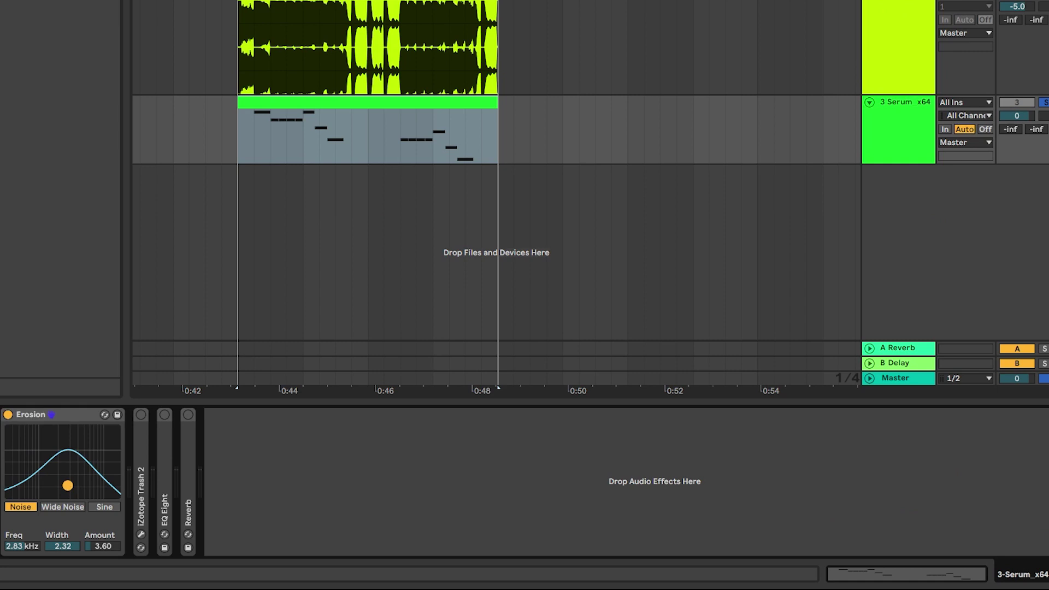
{"action": "key", "text": "space"}
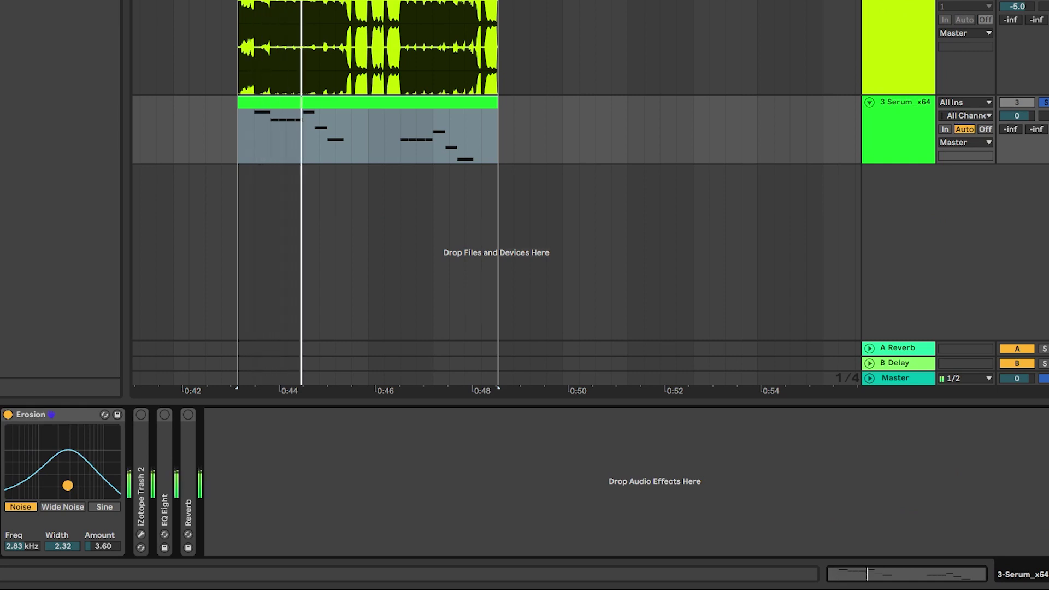
{"action": "left_click_drag", "start_coordinate": [70, 494], "coordinate": [98, 489]}
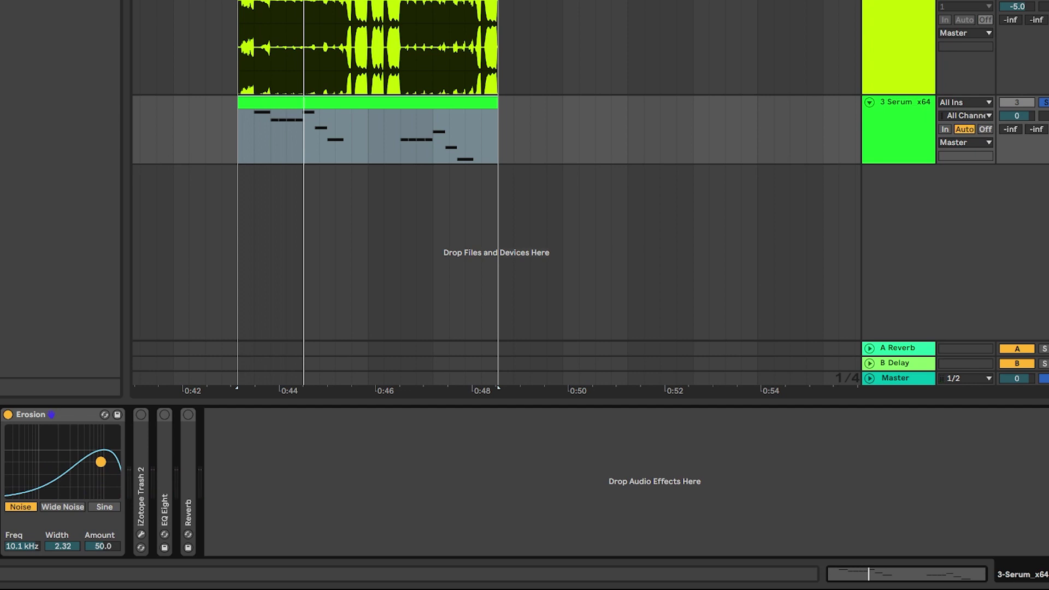
{"action": "key", "text": "space"}
{"action": "left_click_drag", "start_coordinate": [101, 461], "coordinate": [43, 452]}
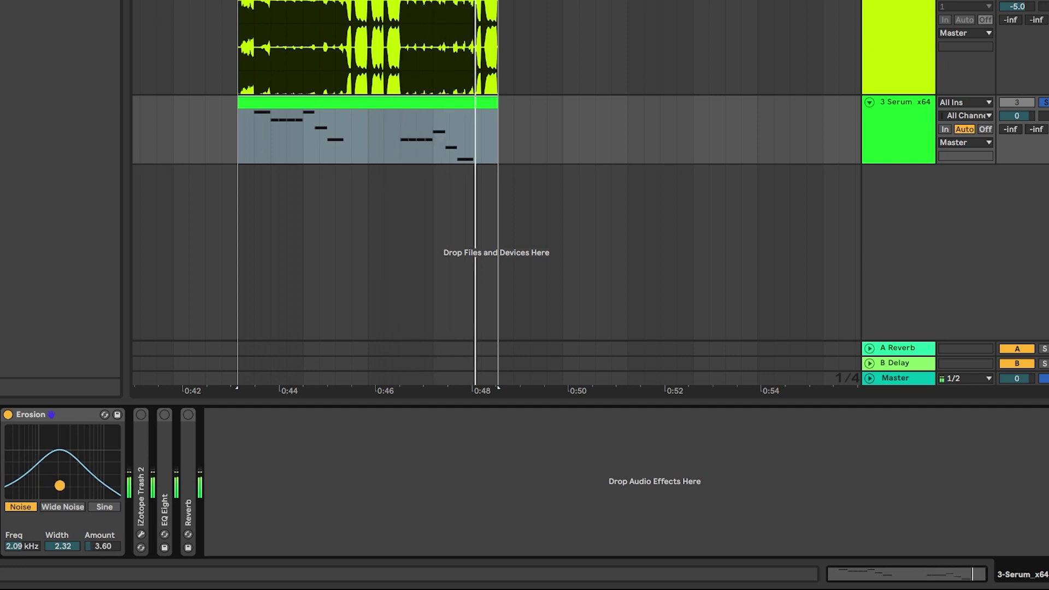
{"action": "left_click_drag", "start_coordinate": [60, 485], "coordinate": [68, 485]}
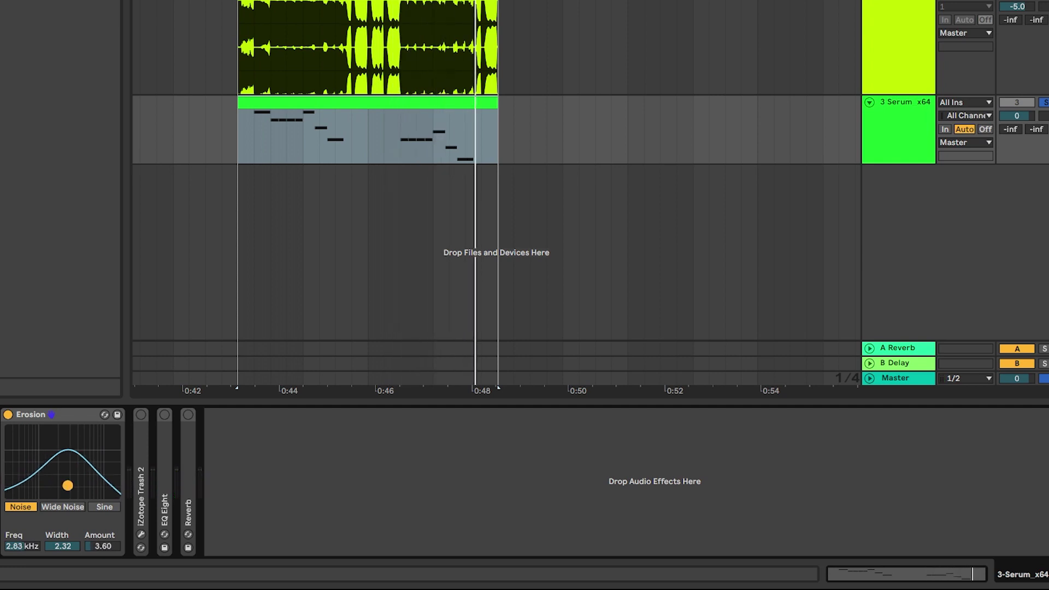
{"action": "key", "text": "space"}
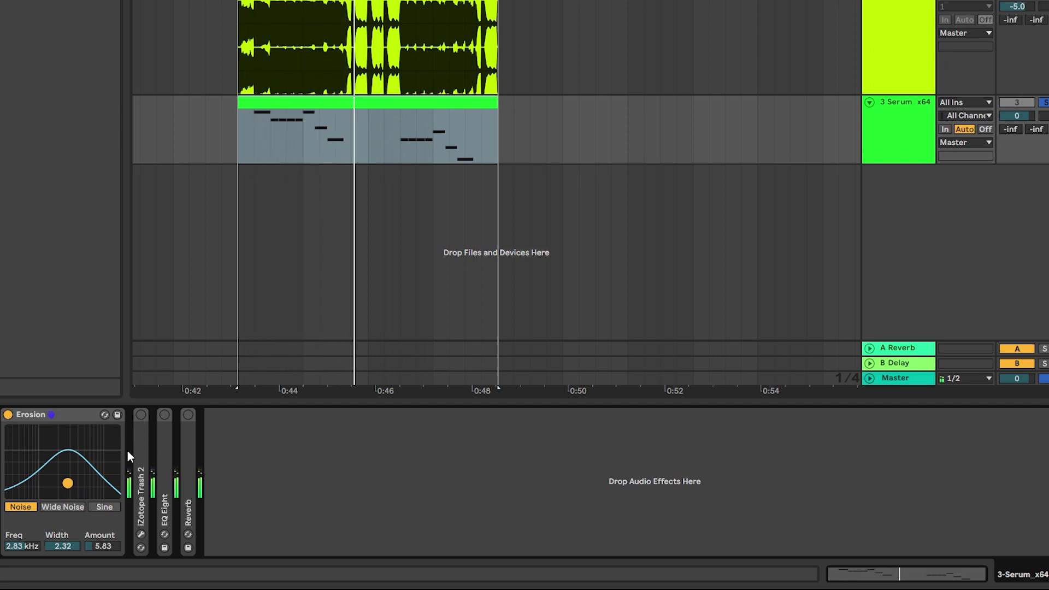
- Open the iZotope Trash 2 editor and select the middle band between 126 Hz and 1.93 kHz
{"action": "double_click", "coordinate": [147, 452]}
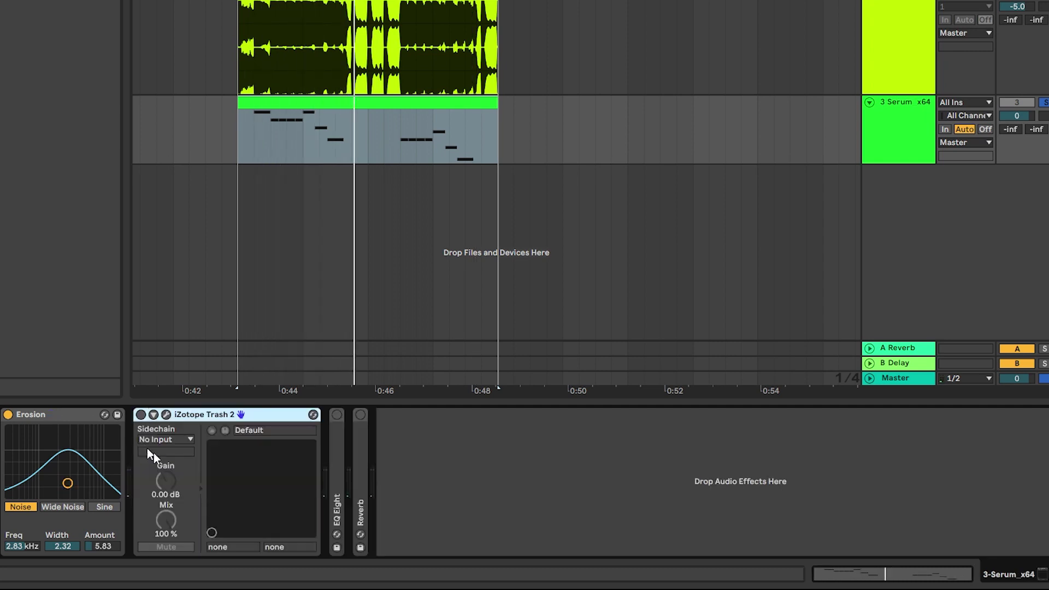
{"action": "left_click", "coordinate": [167, 414]}
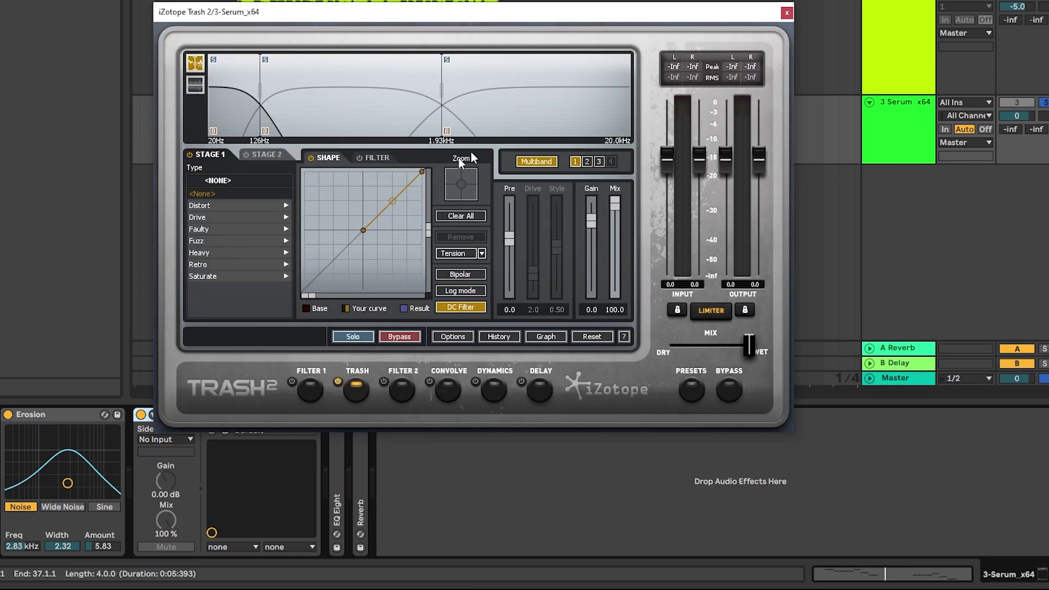
{"action": "left_click", "coordinate": [383, 107]}
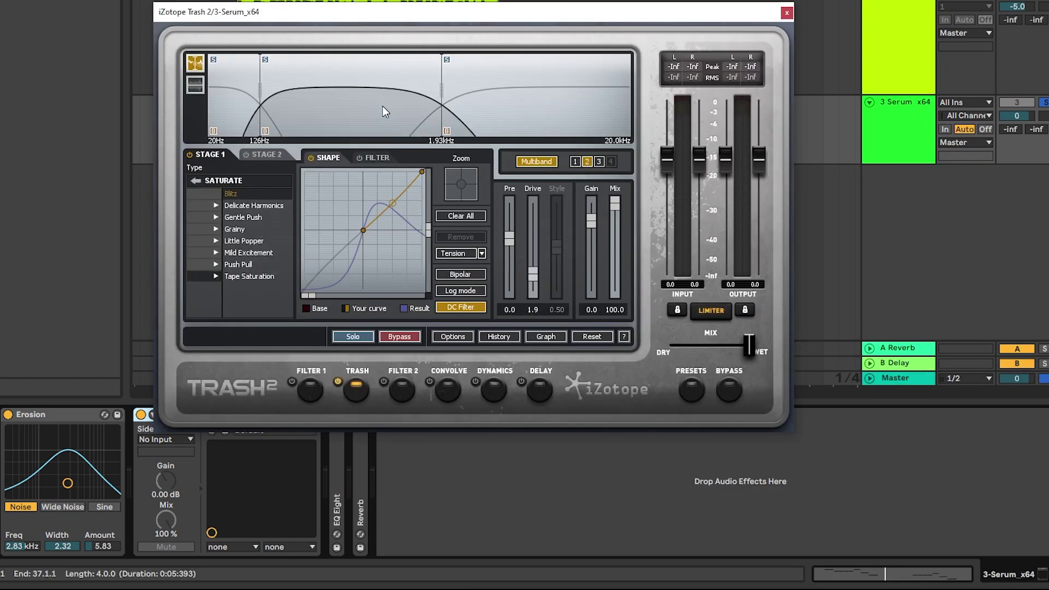
- Review the middle band's Saturate types, slightly adjust the shape curve of the band above 1.93 kHz, and close the Trash 2 editor
{"action": "left_click", "coordinate": [195, 180]}
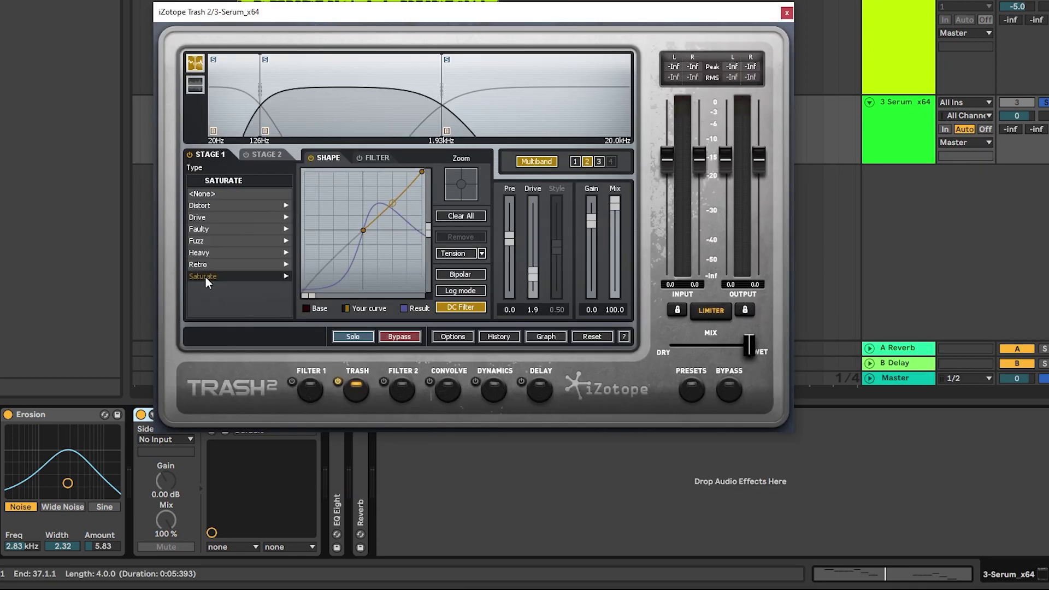
{"action": "left_click", "coordinate": [206, 277]}
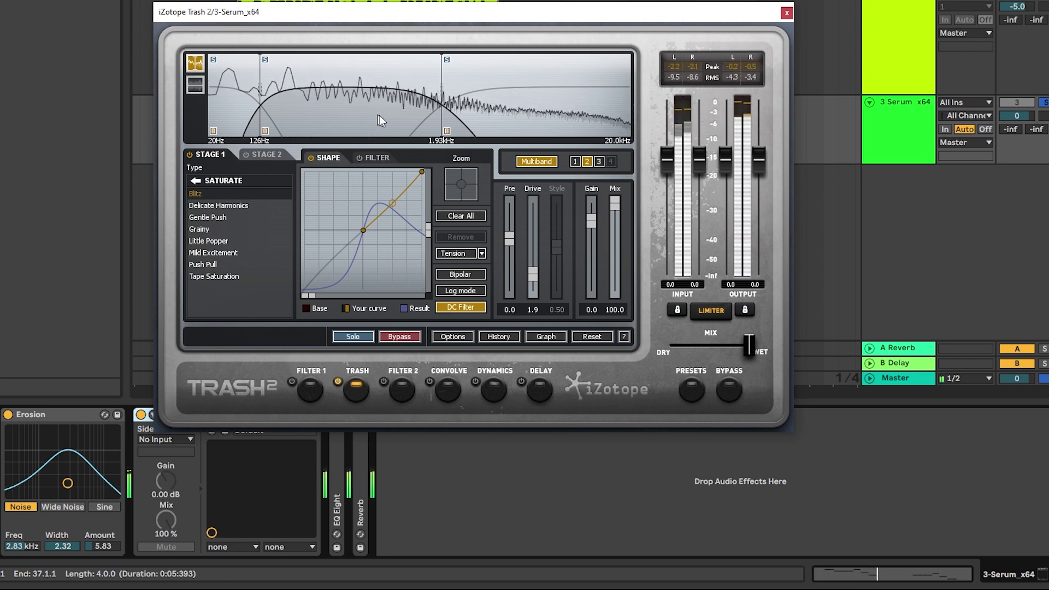
{"action": "left_click", "coordinate": [494, 106]}
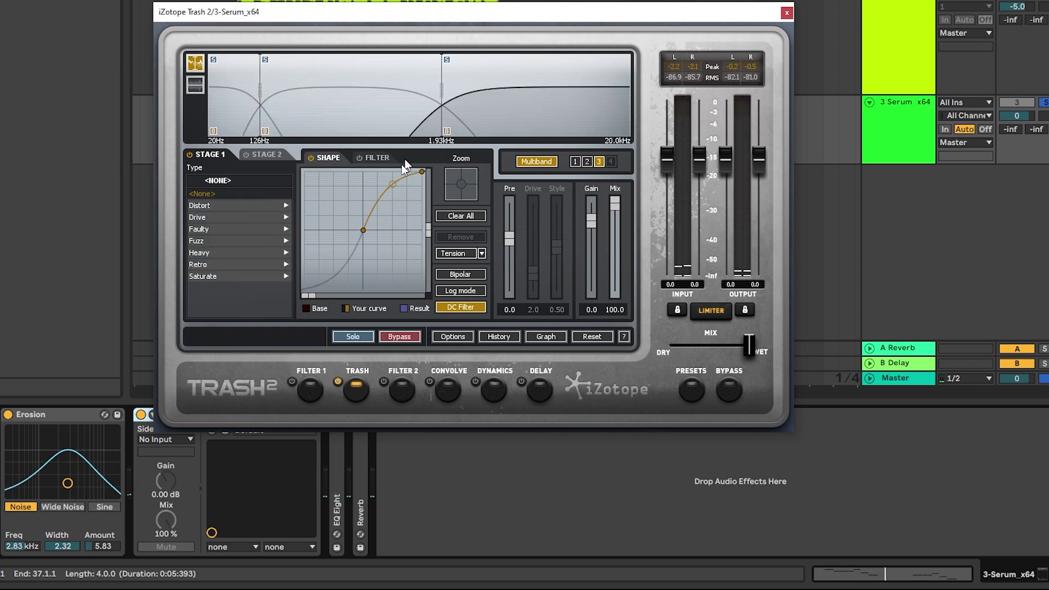
{"action": "mouse_move", "coordinate": [391, 182]}
{"action": "left_mouse_down"}
{"action": "mouse_move", "coordinate": [392, 202]}
{"action": "mouse_move", "coordinate": [392, 186]}
{"action": "left_mouse_up"}
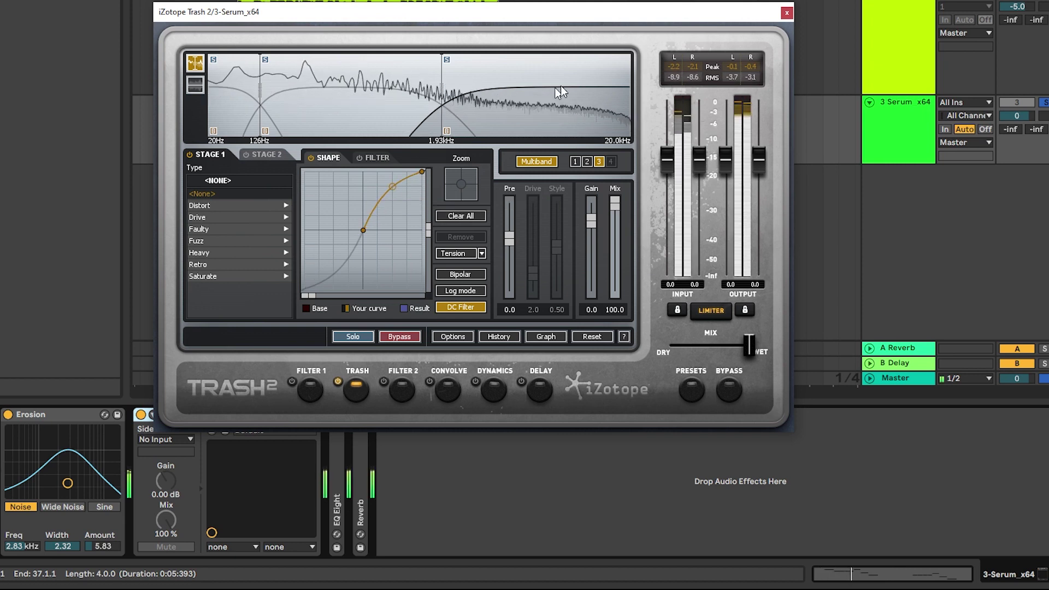
{"action": "left_click", "coordinate": [787, 14]}
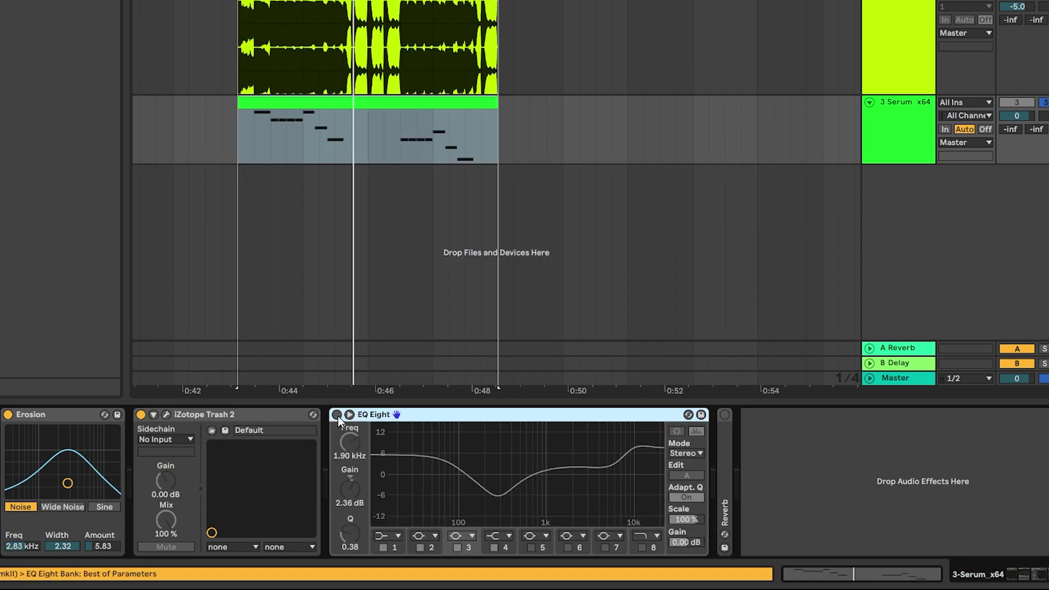
- Enable the EQ Eight following Trash 2, audition the loop, and inspect bands 2 and 1
{"action": "left_click", "coordinate": [337, 415]}
{"action": "key", "text": "space"}
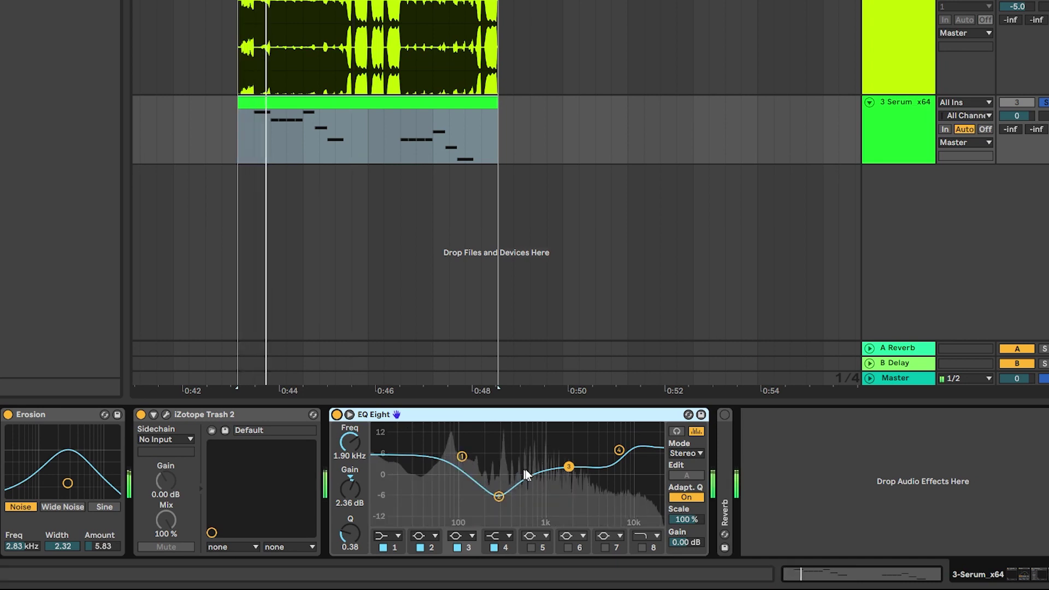
{"action": "key", "text": "space"}
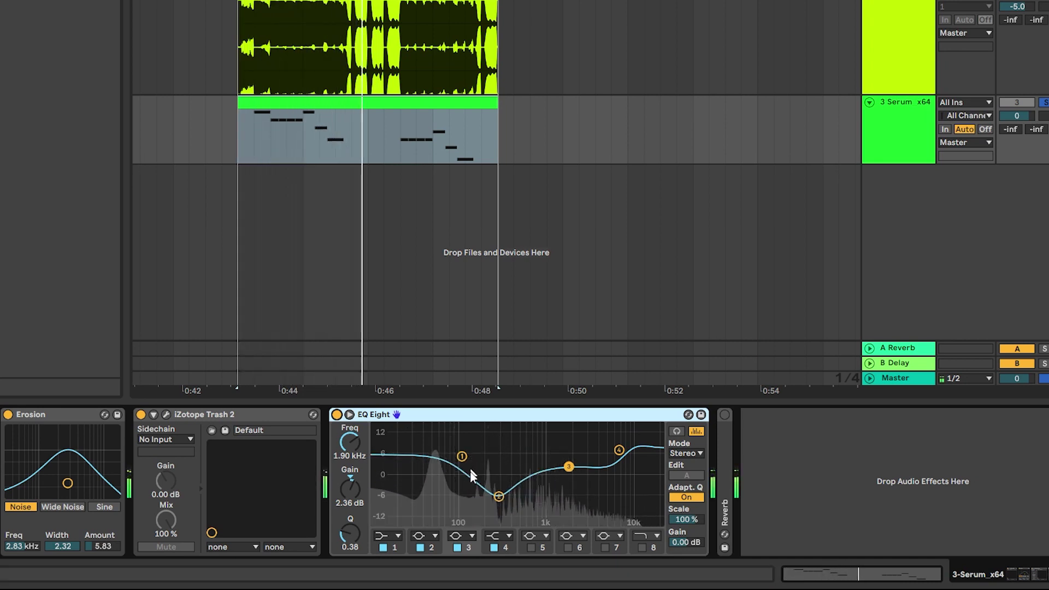
{"action": "left_click", "coordinate": [499, 497]}
{"action": "key", "text": "space"}
{"action": "key", "text": "space"}
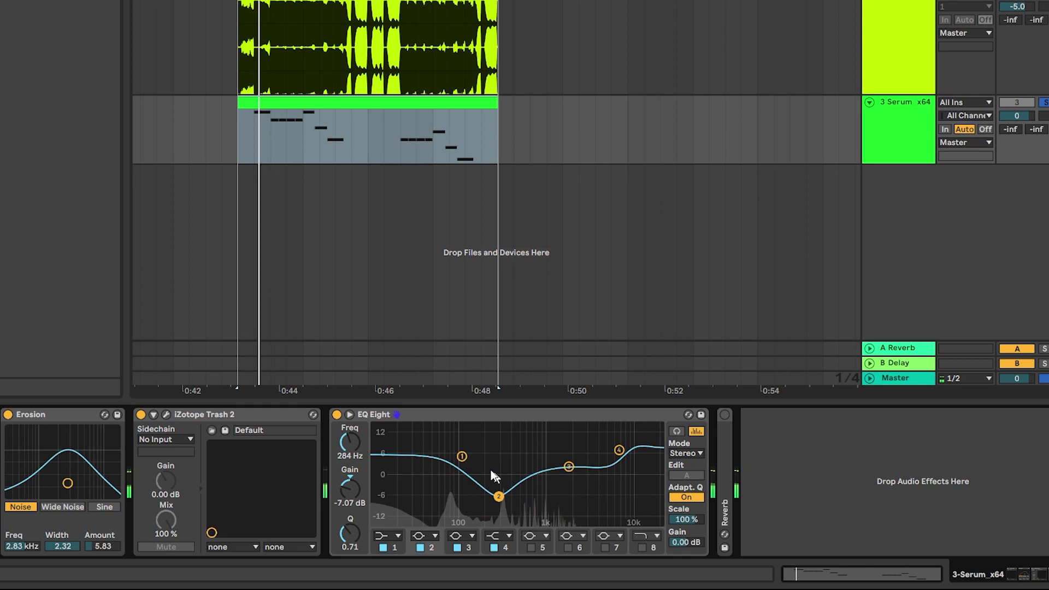
{"action": "left_click", "coordinate": [461, 456]}
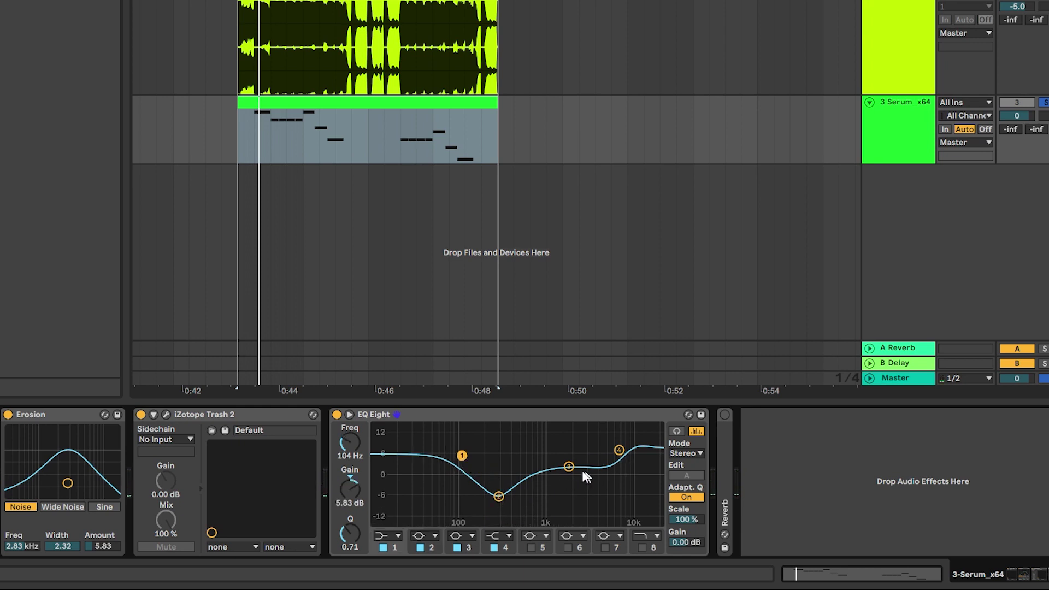
- Lower EQ Eight's band 4 high shelf to 5.08 dB and slightly reduce band 3 while the loop plays
{"action": "left_click_drag", "start_coordinate": [618, 452], "coordinate": [569, 470]}
{"action": "key", "text": "space"}
{"action": "left_click", "coordinate": [618, 459]}
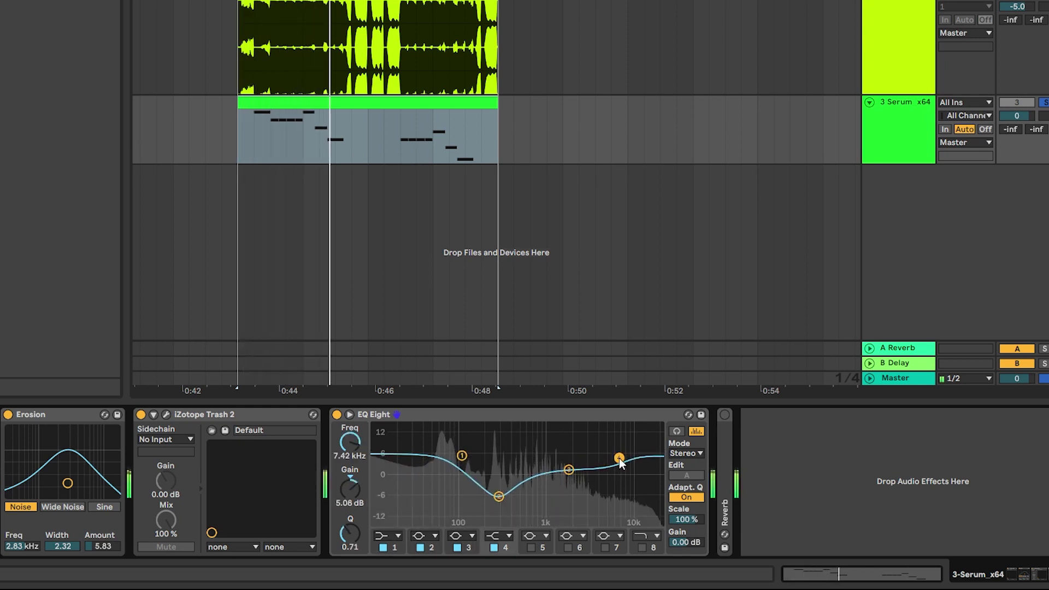
- Unfold and enable the Reverb at the end of the effects chain, and audition it in the loop
{"action": "double_click", "coordinate": [725, 456]}
{"action": "left_click", "coordinate": [724, 415]}
{"action": "key", "text": "space"}
{"action": "left_click", "coordinate": [1039, 573]}
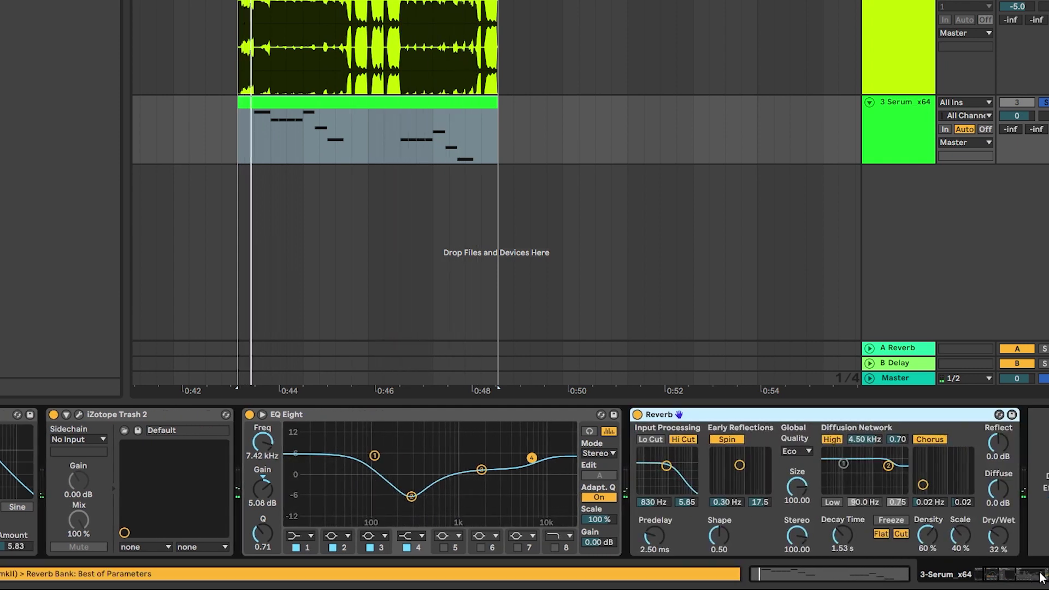
{"action": "left_click_drag", "start_coordinate": [1041, 577], "coordinate": [1030, 576]}
{"action": "key", "text": "space"}
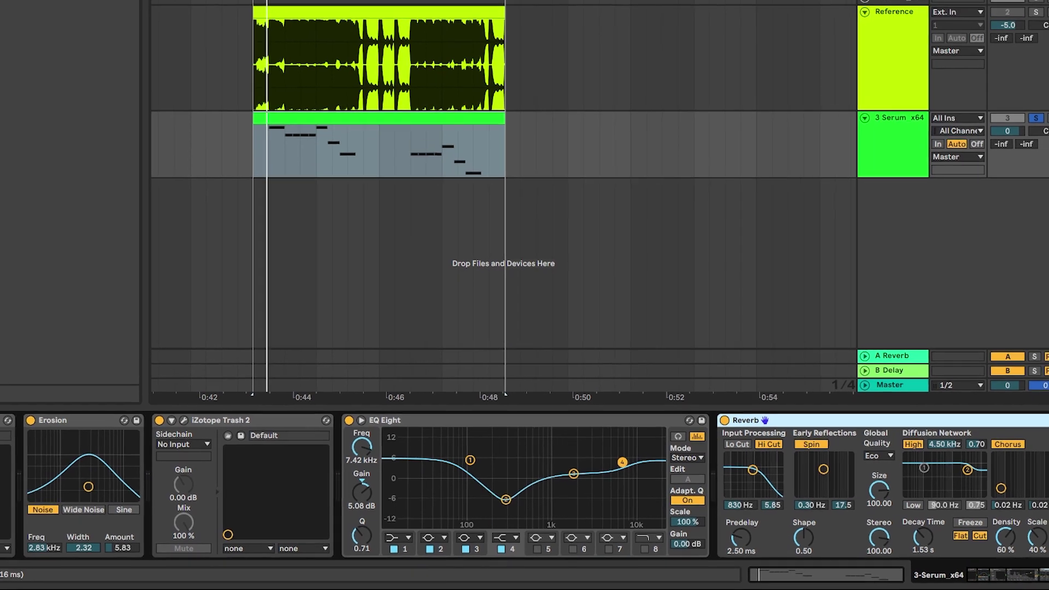
- Open the Serum editor, adjust LFO 1's modulation of oscillator B's level, and try an LFO shape that starts at its peak
{"action": "left_click", "coordinate": [29, 440]}
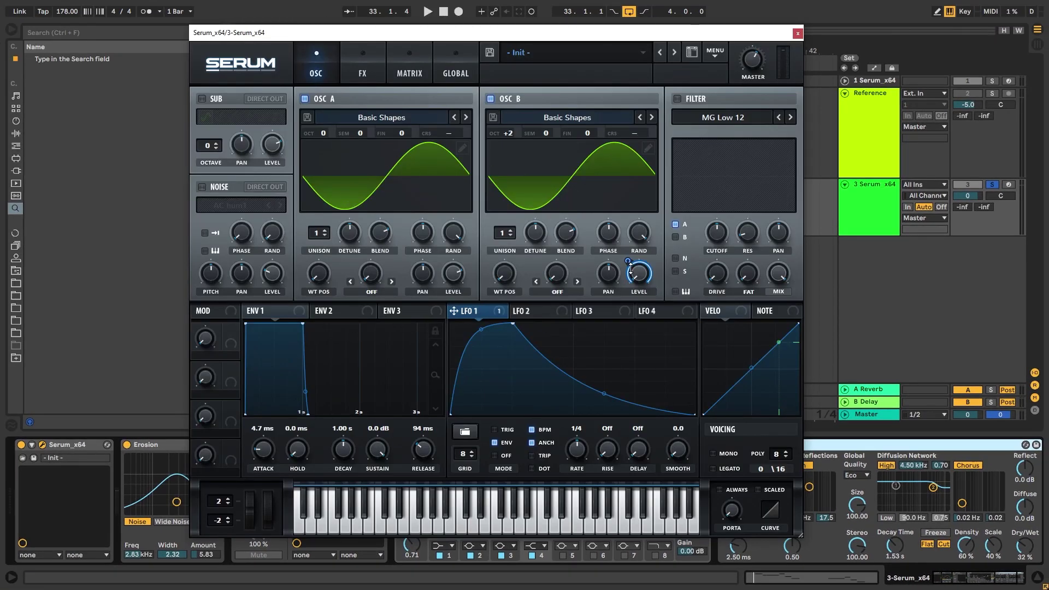
{"action": "left_click_drag", "start_coordinate": [630, 268], "coordinate": [627, 286]}
{"action": "key", "text": "space"}
{"action": "left_click_drag", "start_coordinate": [512, 323], "coordinate": [447, 315]}
{"action": "left_click_drag", "start_coordinate": [627, 262], "coordinate": [628, 270]}
{"action": "key", "text": "space"}
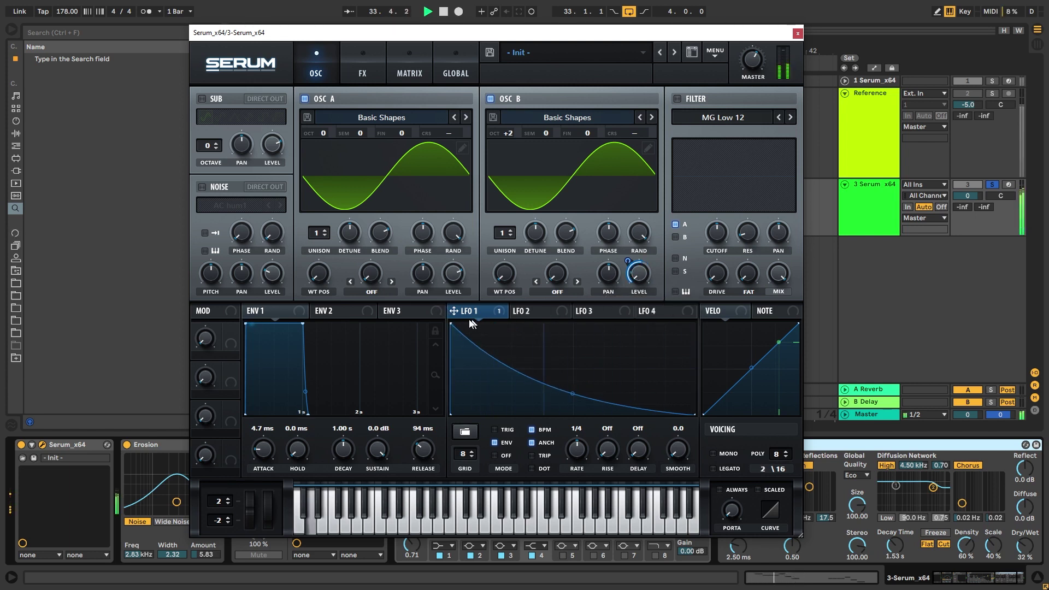
- Reshape LFO 1 with a fast curved rise, a short plateau at the maximum, and a steep curved decay
{"action": "left_click_drag", "start_coordinate": [451, 318], "coordinate": [519, 321]}
{"action": "double_click", "coordinate": [524, 339]}
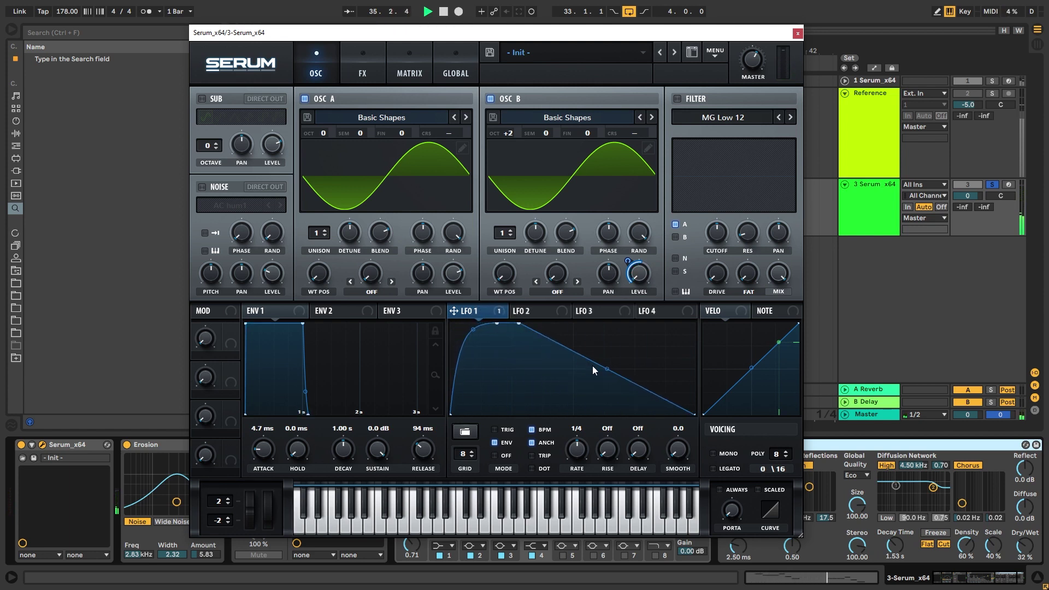
{"action": "left_click_drag", "start_coordinate": [606, 369], "coordinate": [603, 389]}
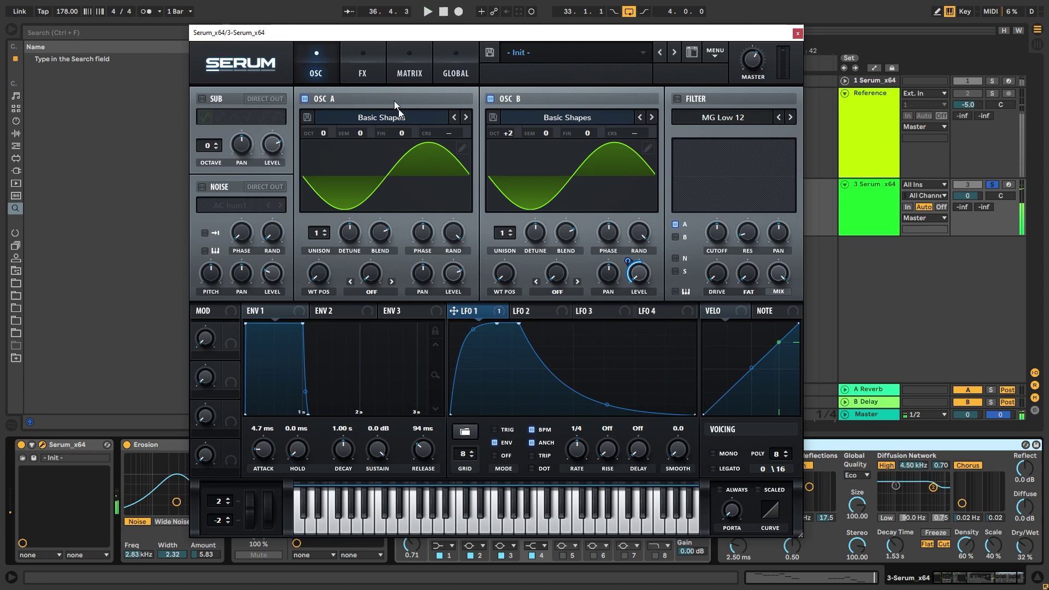
- Set the distortion pre-filter's frequency to 216 Hz during playback and fine-tune the EQ's low band frequency
{"action": "left_click", "coordinate": [362, 68]}
{"action": "key", "text": "space"}
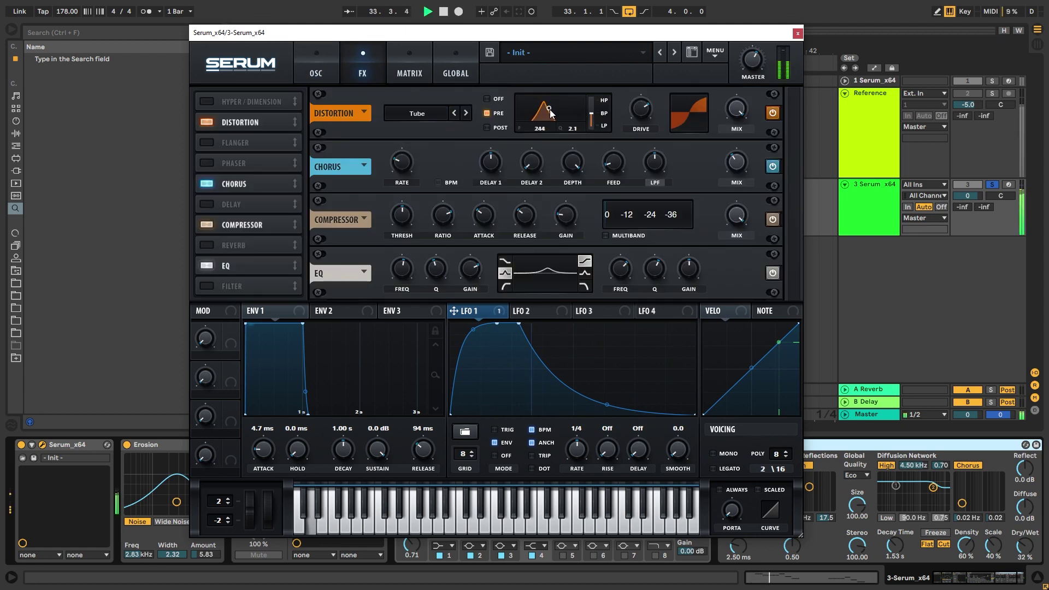
{"action": "left_click_drag", "start_coordinate": [550, 109], "coordinate": [548, 109]}
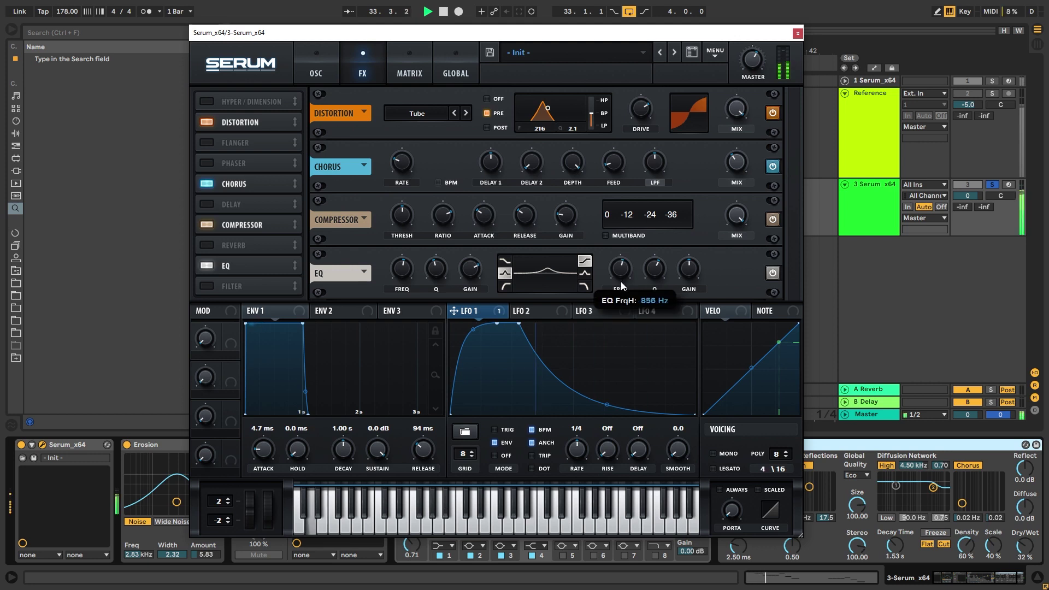
{"action": "left_click_drag", "start_coordinate": [398, 271], "coordinate": [397, 281]}
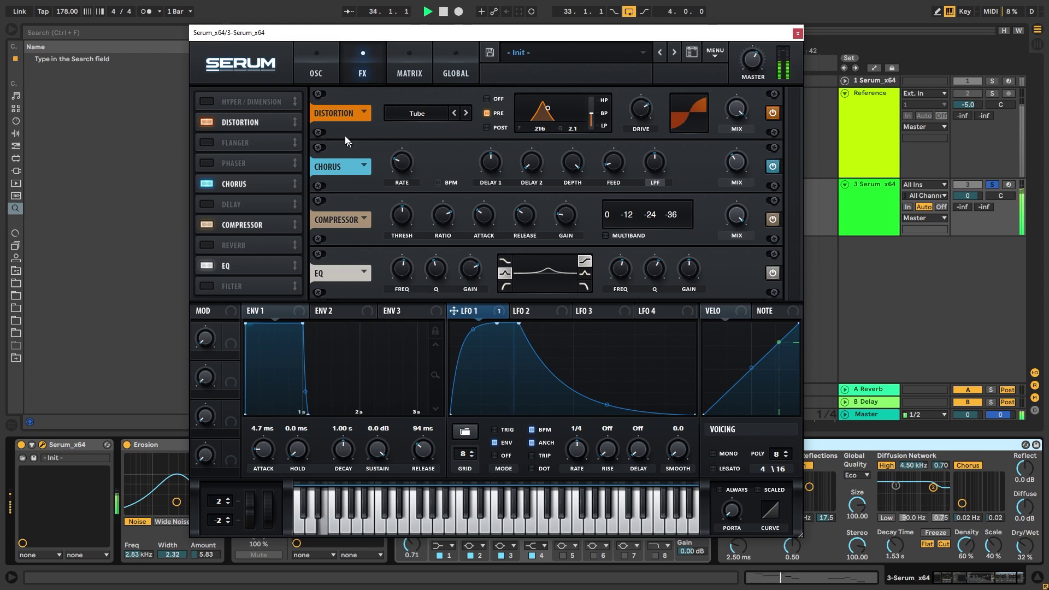
- Set oscillator B to octave +2 and +7 semitones, and close the Serum editor
{"action": "left_click", "coordinate": [316, 70]}
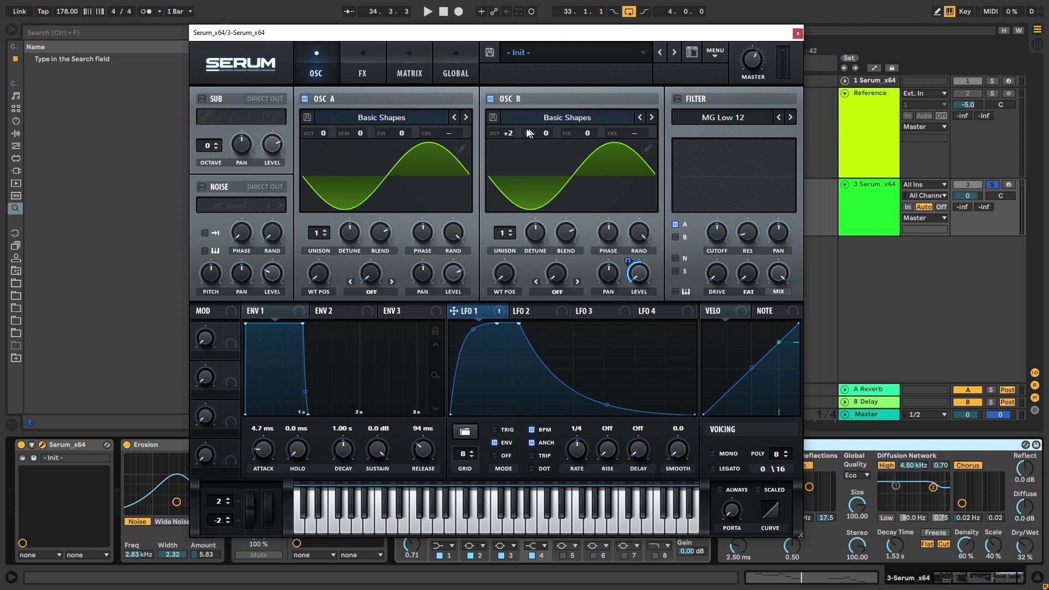
{"action": "left_click_drag", "start_coordinate": [508, 133], "coordinate": [548, 90]}
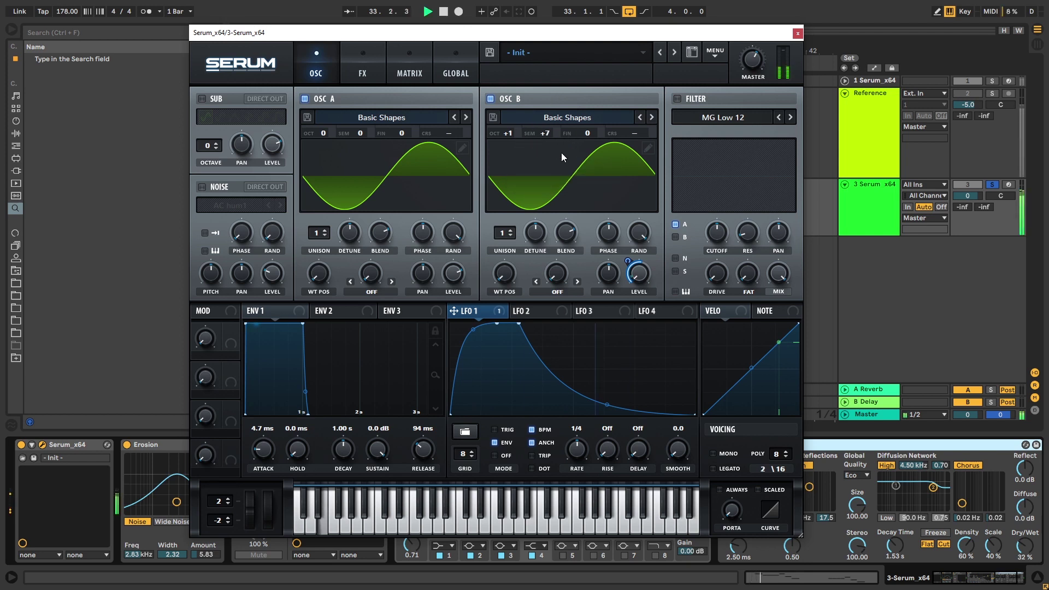
{"action": "left_click_drag", "start_coordinate": [508, 133], "coordinate": [514, 119]}
{"action": "left_click", "coordinate": [798, 32]}
- Open the bass MIDI clip, move the first note to E0, and transpose the next six notes down to F0, G0 and D#0
{"action": "double_click", "coordinate": [317, 225]}
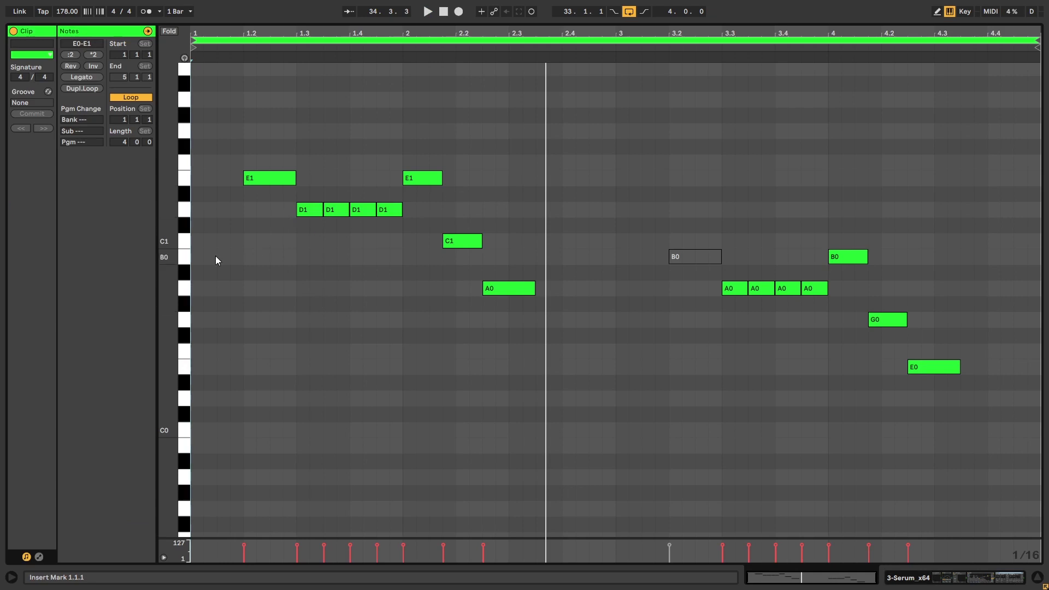
{"action": "left_click_drag", "start_coordinate": [279, 178], "coordinate": [281, 367]}
{"action": "left_click_drag", "start_coordinate": [295, 236], "coordinate": [509, 166]}
{"action": "key", "text": "Down"}
{"action": "key", "text": "Down"}
{"action": "key", "text": "Down"}
{"action": "key", "text": "Down"}
{"action": "key", "text": "Down"}
{"action": "key", "text": "Down"}
{"action": "key", "text": "Down"}
{"action": "key", "text": "Down"}
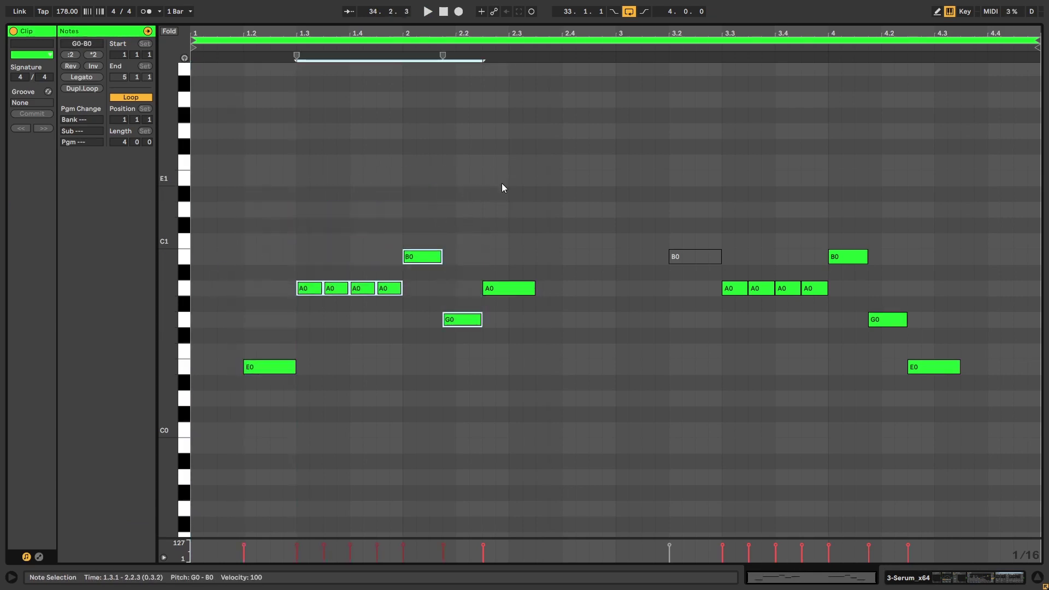
{"action": "key", "text": "Down"}
- Rework the phrase into one F0 at 1.3, E0 at 1.4, D0 at 2.1 and E0 at 2.2, and audition it
{"action": "left_click", "coordinate": [321, 354]}
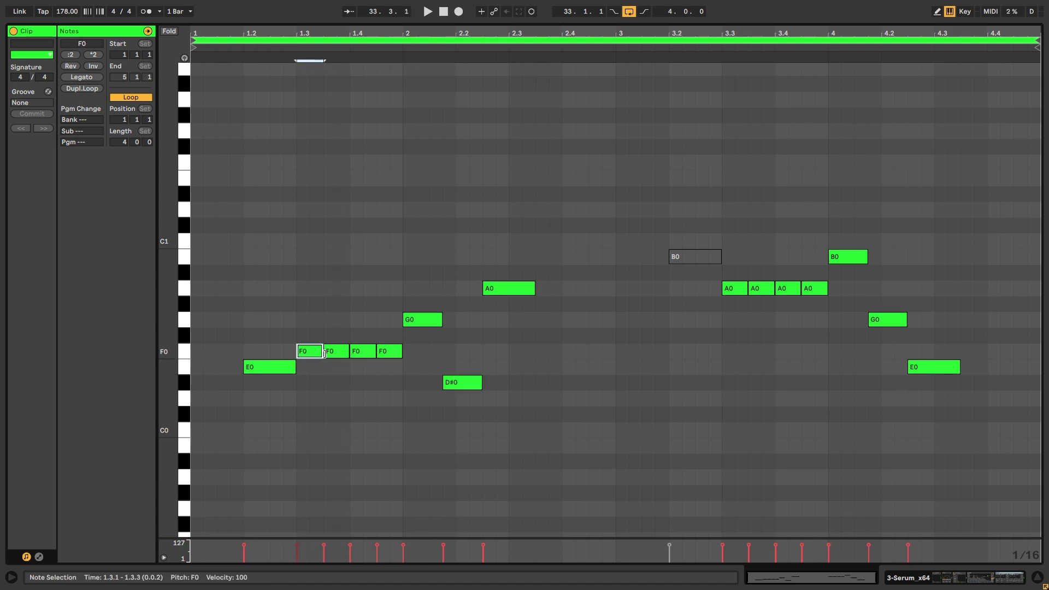
{"action": "left_click_drag", "start_coordinate": [324, 354], "coordinate": [384, 370]}
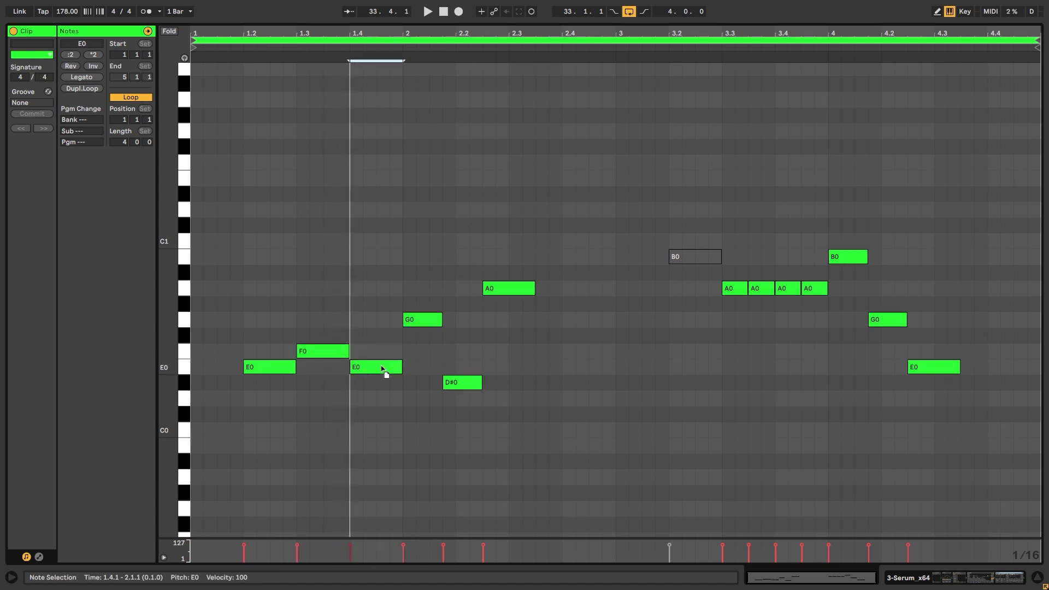
{"action": "left_click_drag", "start_coordinate": [421, 320], "coordinate": [468, 366]}
{"action": "key", "text": "space"}
{"action": "key", "text": "space"}
{"action": "key", "text": "space"}
{"action": "left_click_drag", "start_coordinate": [442, 398], "coordinate": [454, 398]}
{"action": "key", "text": "space"}
- Halve the F0 note at 1.3, duplicate it to fill the beat, and play from 1.2
{"action": "key", "text": "space"}
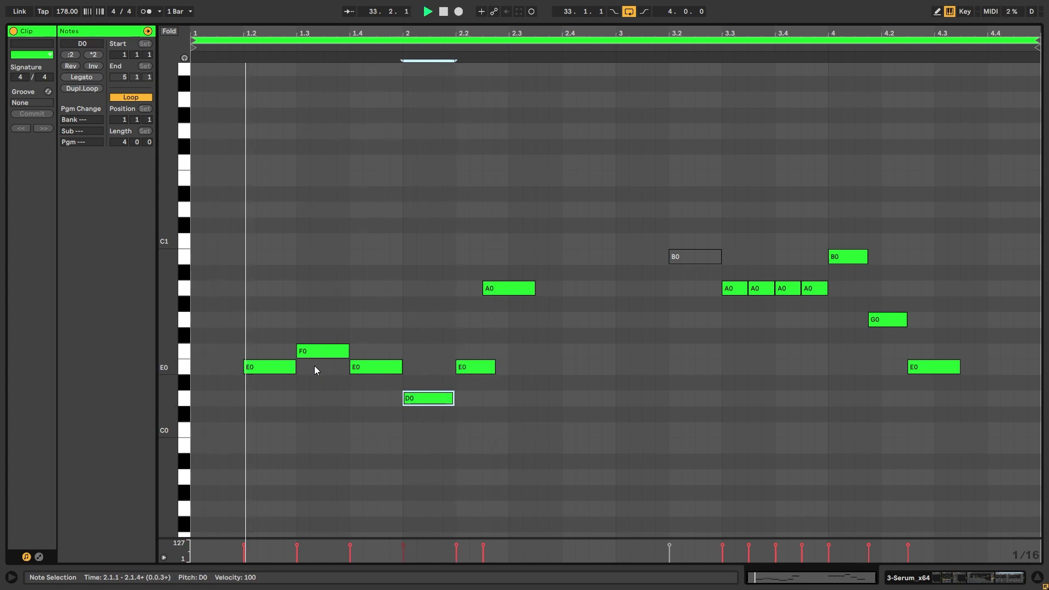
{"action": "key", "text": "space"}
{"action": "left_click_drag", "start_coordinate": [348, 351], "coordinate": [323, 351]}
{"action": "key", "text": "ctrl+d"}
{"action": "left_click", "coordinate": [243, 388]}
- Halve the E0 note at 1.4 and duplicate it to fill the beat, auditioning the result
{"action": "key", "text": "space"}
{"action": "key", "text": "space"}
{"action": "key", "text": "space"}
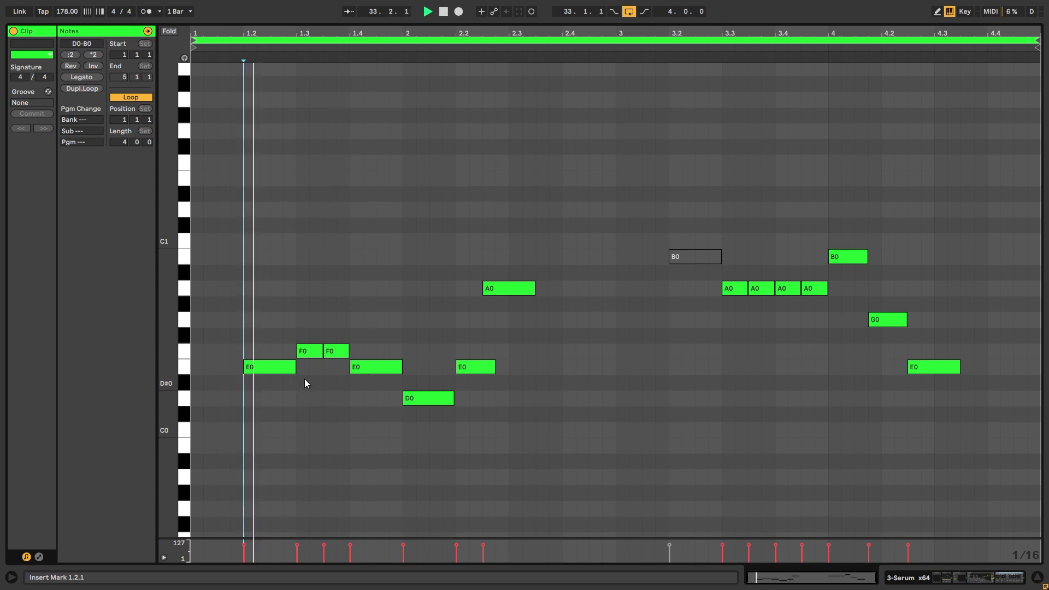
{"action": "key", "text": "space"}
{"action": "left_click_drag", "start_coordinate": [401, 367], "coordinate": [375, 367]}
{"action": "left_click", "coordinate": [351, 385]}
{"action": "key", "text": "space"}
{"action": "key", "text": "space"}
{"action": "left_click", "coordinate": [366, 368]}
{"action": "key", "text": "ctrl+d"}
{"action": "key", "text": "space"}
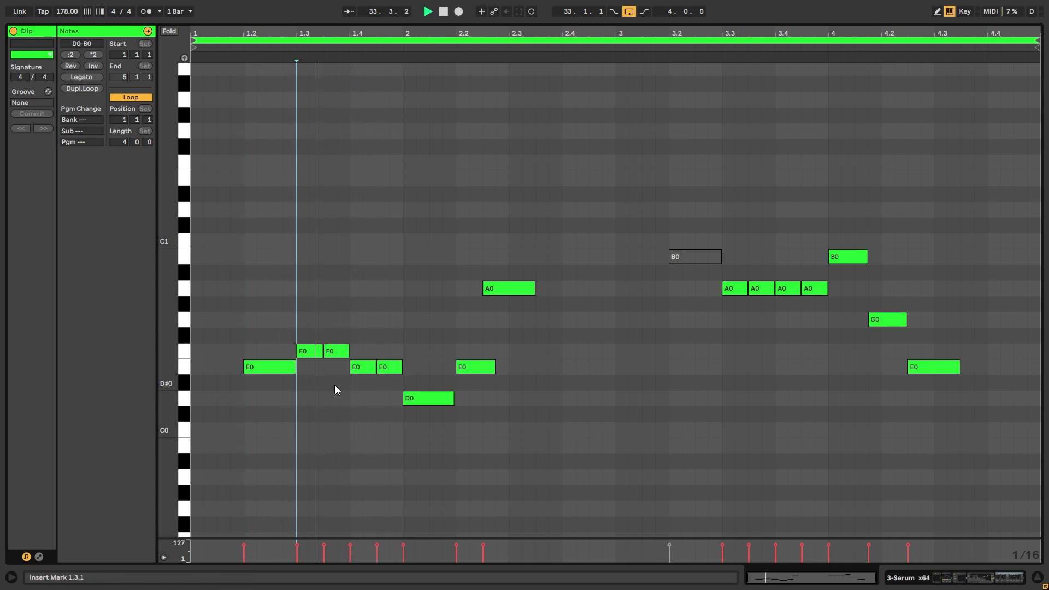
- Deactivate the E0 and A0 notes following the D0 in bar 2, and audition the shortened phrase
{"action": "left_click", "coordinate": [458, 390]}
{"action": "left_click_drag", "start_coordinate": [458, 387], "coordinate": [514, 285]}
{"action": "key", "text": "0"}
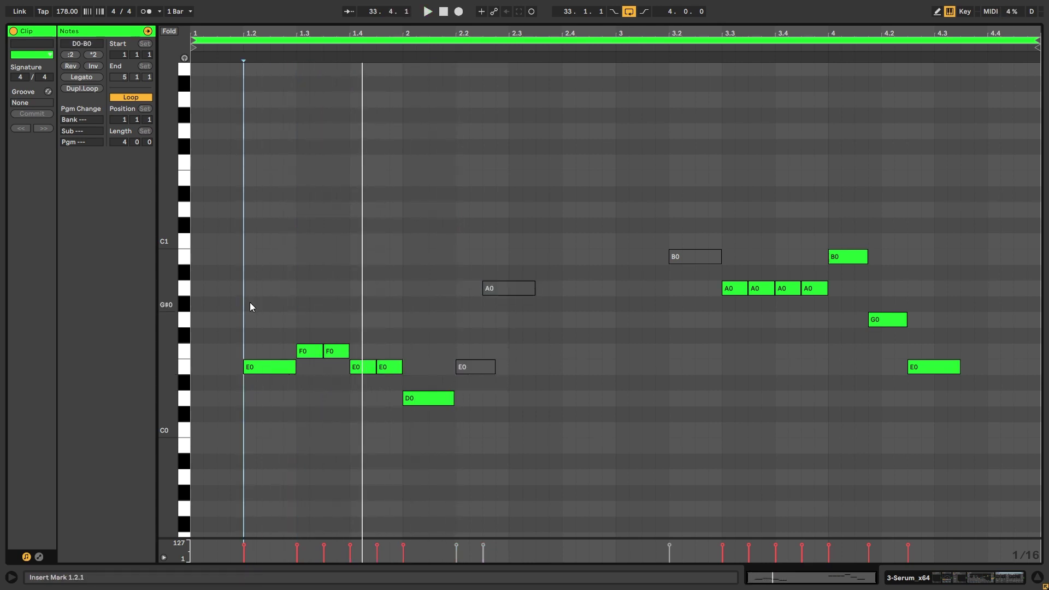
{"action": "left_click", "coordinate": [473, 324]}
{"action": "left_click_drag", "start_coordinate": [473, 324], "coordinate": [620, 405]}
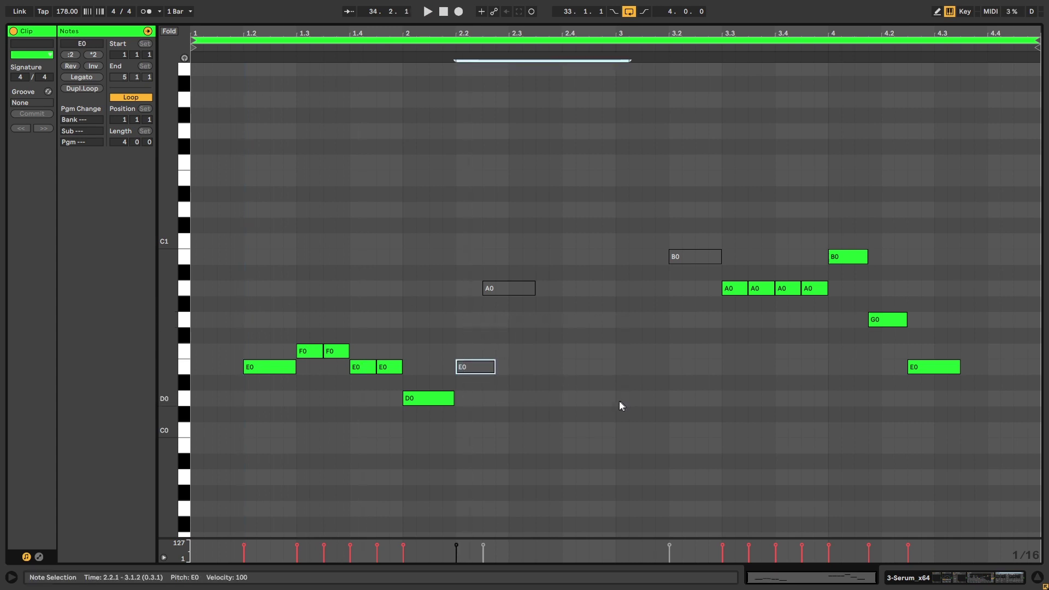
{"action": "left_click_drag", "start_coordinate": [462, 421], "coordinate": [616, 377]}
{"action": "key", "text": "space"}
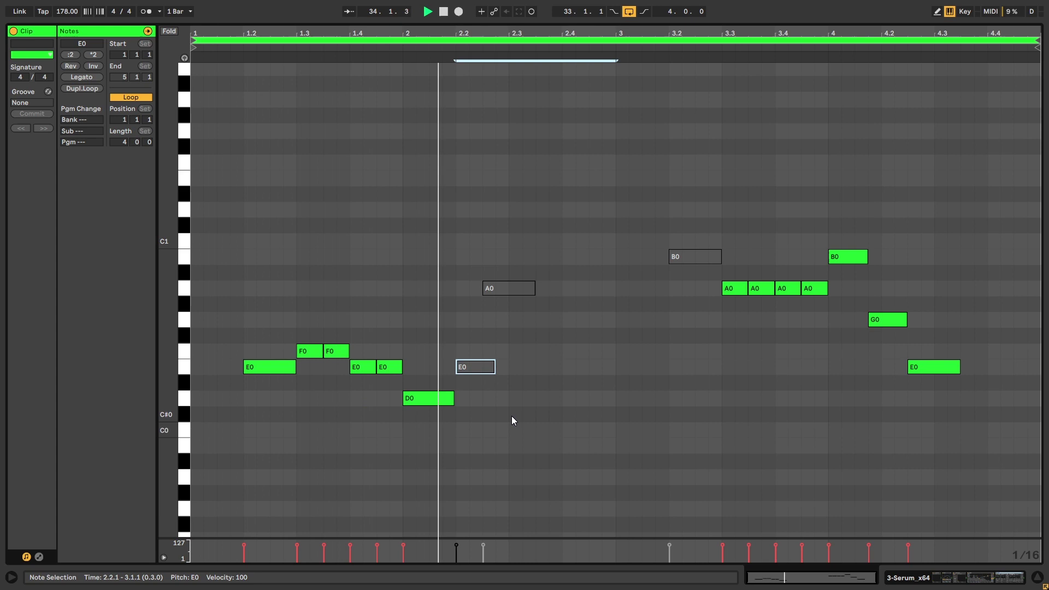
{"action": "key", "text": "space"}
- Duplicate the edited phrase into the second half of the clip and deactivate the old A0, B0, G0 and E0 notes there
{"action": "left_click_drag", "start_coordinate": [604, 447], "coordinate": [198, 322]}
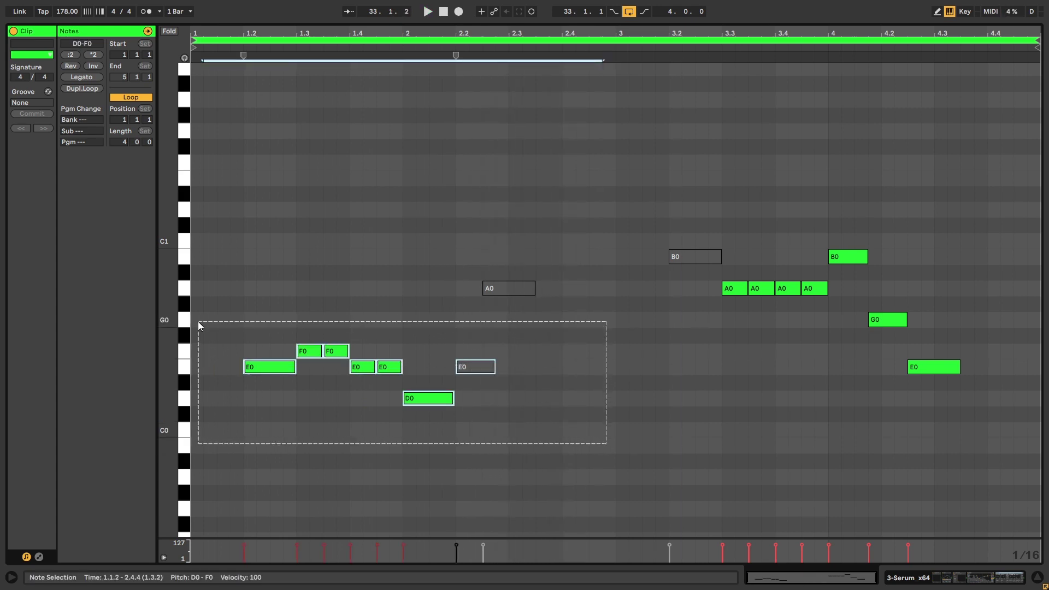
{"action": "key", "text": "ctrl+d"}
{"action": "left_click_drag", "start_coordinate": [716, 330], "coordinate": [935, 239]}
{"action": "key", "text": "0"}
{"action": "left_click_drag", "start_coordinate": [921, 306], "coordinate": [942, 431]}
{"action": "key", "text": "0"}
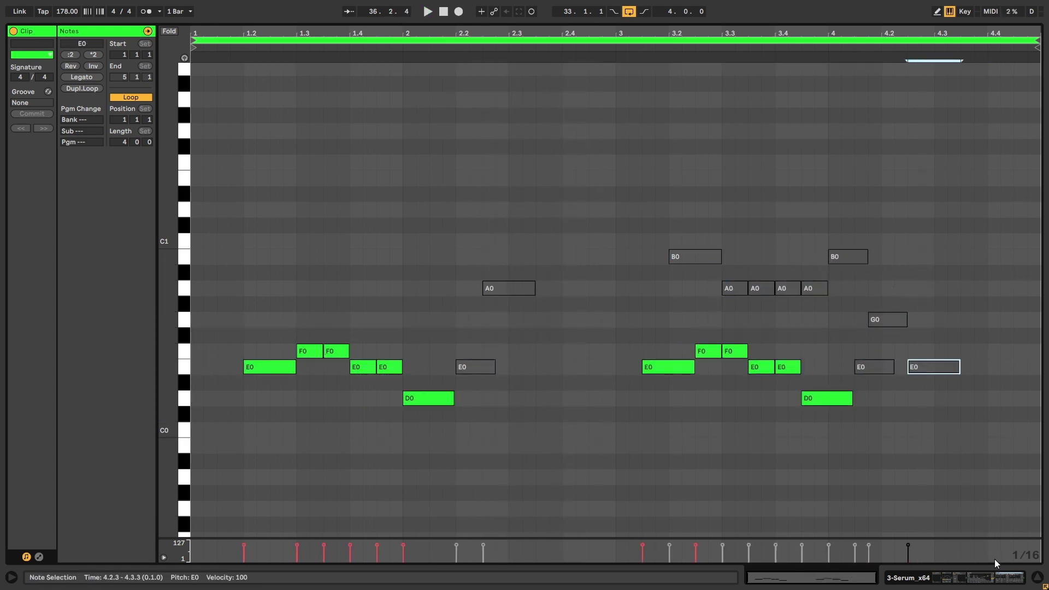
- Audition oscillator B at octave +3, return it to +2, close the Serum editor, and place the insert marker at the clip's start
{"action": "left_click", "coordinate": [995, 574]}
{"action": "left_click", "coordinate": [41, 445]}
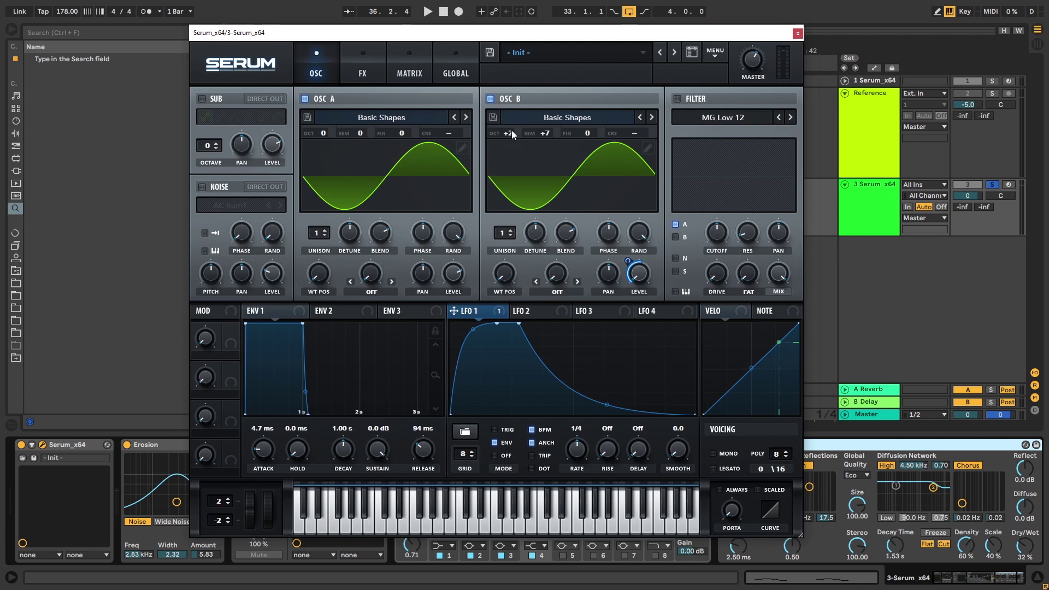
{"action": "left_click_drag", "start_coordinate": [506, 130], "coordinate": [512, 113]}
{"action": "key", "text": "space"}
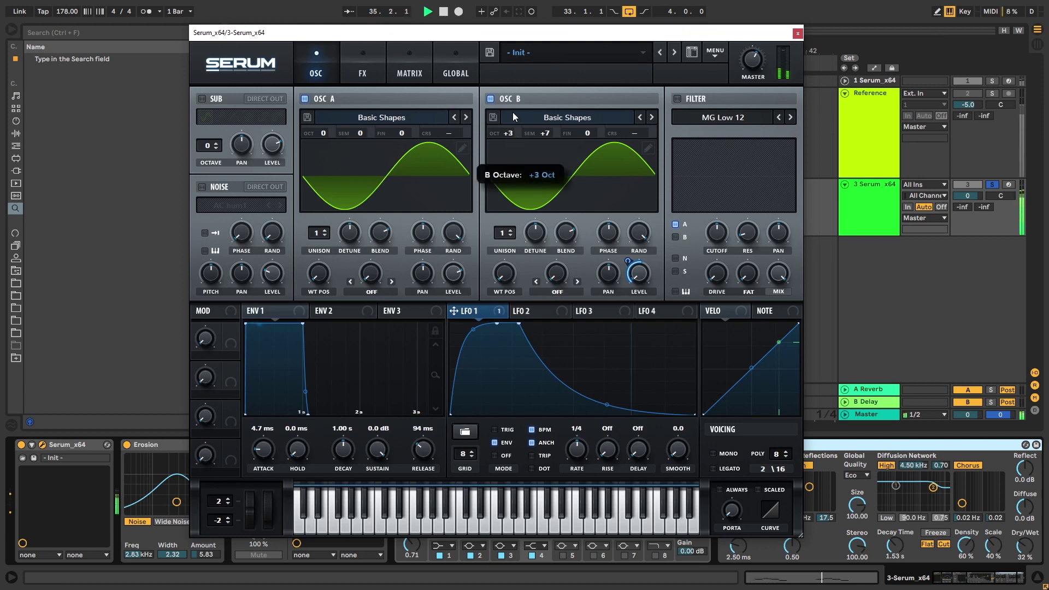
{"action": "key", "text": "space"}
{"action": "left_click_drag", "start_coordinate": [512, 113], "coordinate": [514, 139]}
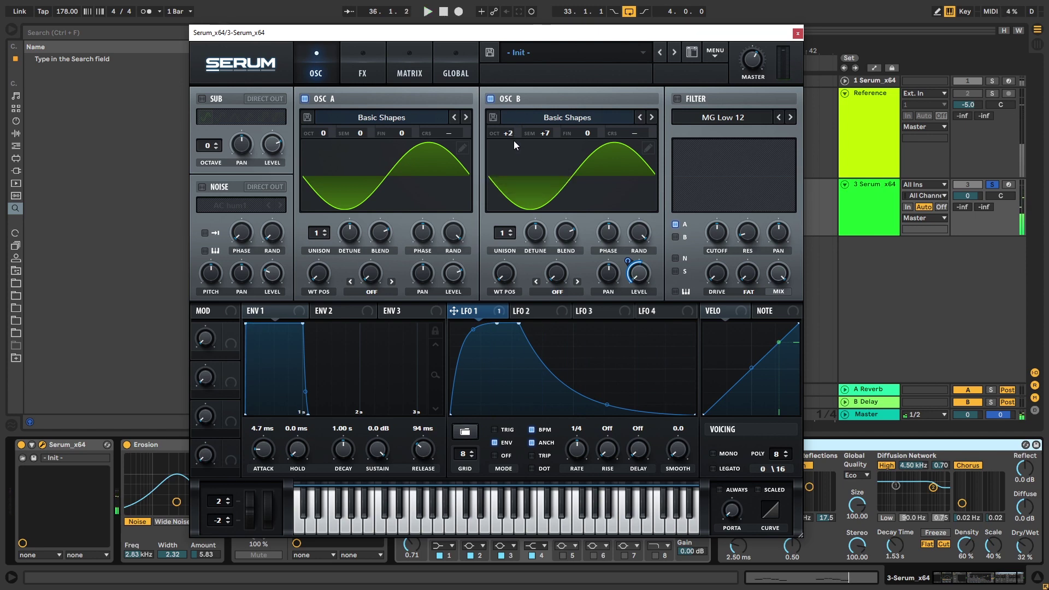
{"action": "left_click", "coordinate": [797, 34]}
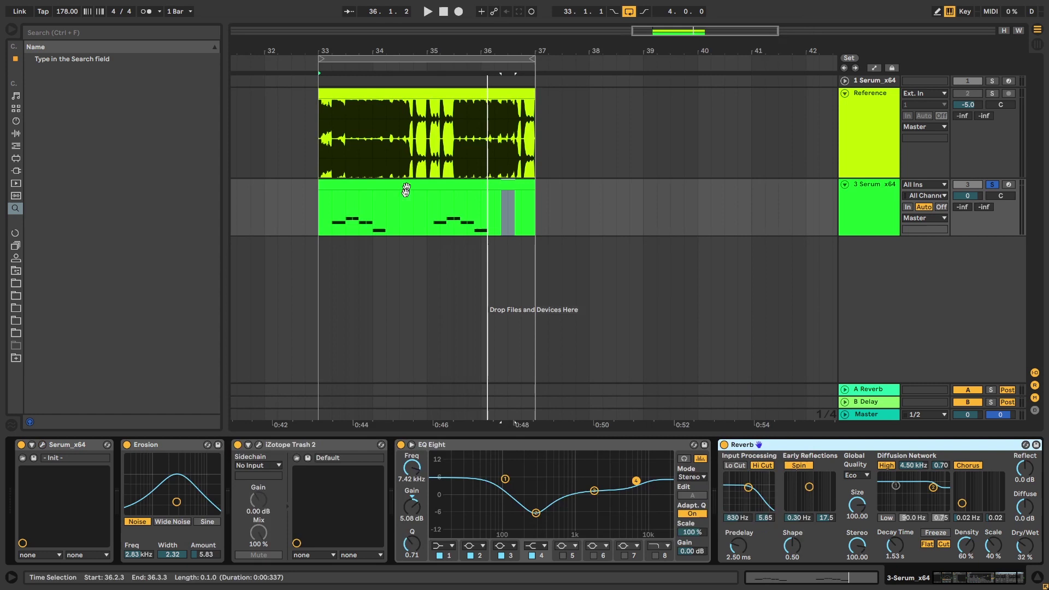
{"action": "left_click", "coordinate": [376, 233]}
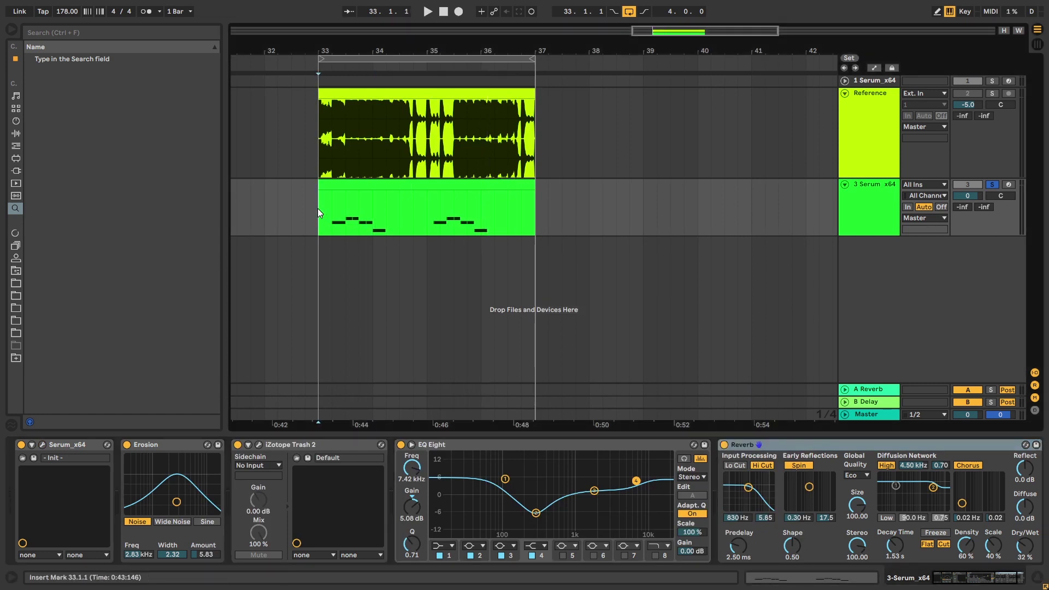